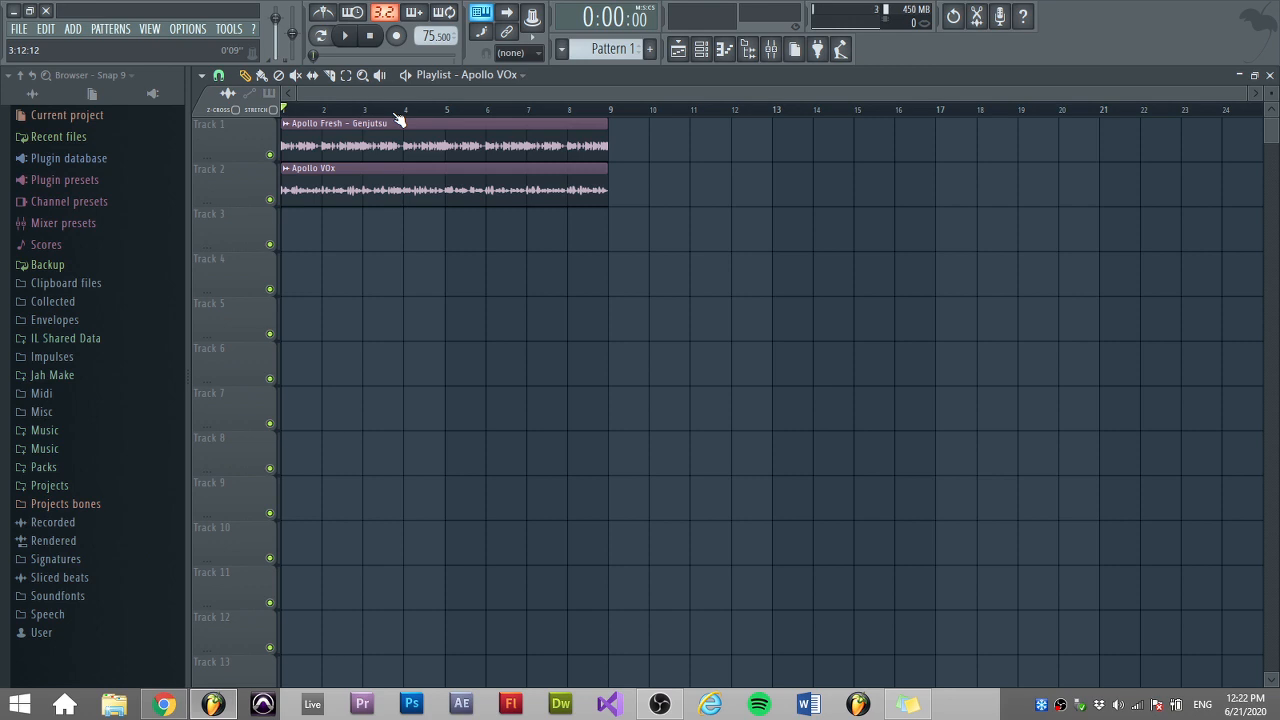
Enlarge the playlist tracks and examine the waveforms of the Apollo Fresh - Genjutsu and Apollo VOx clips from the first bars
{"action": "scroll", "coordinate": [309, 109], "scroll_direction": "up", "scroll_amount": 5}
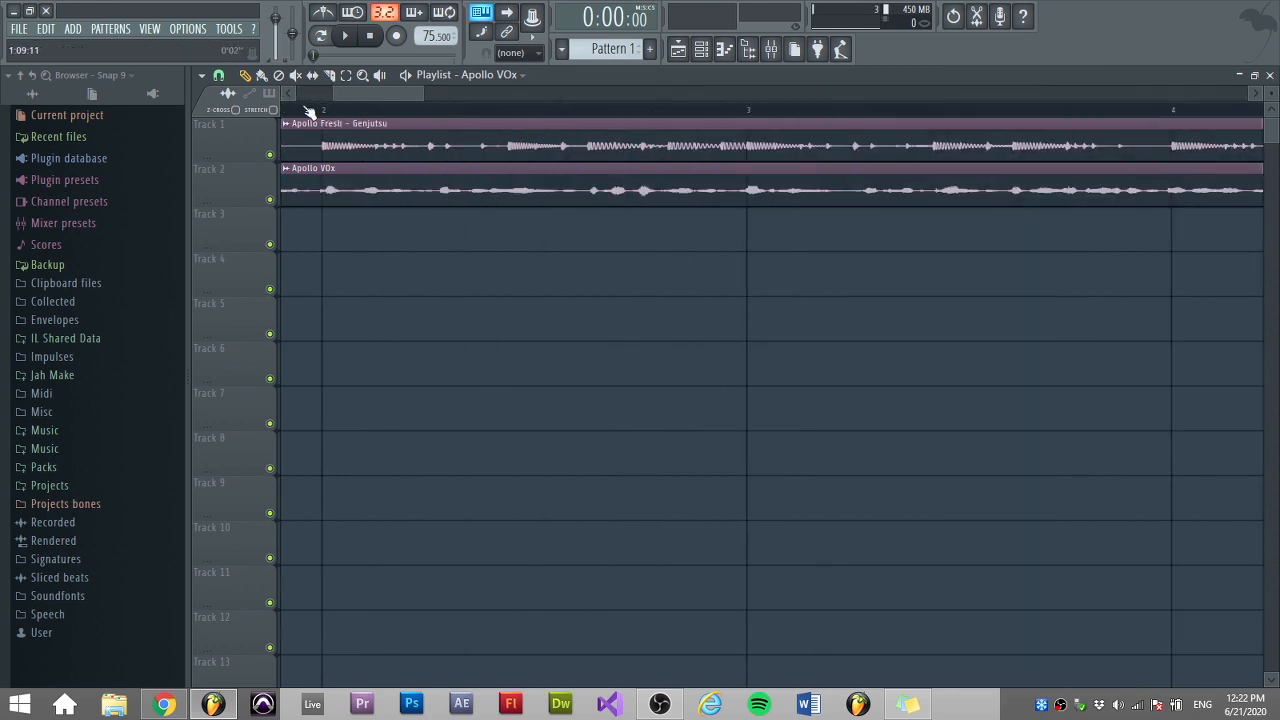
{"action": "left_click_drag", "start_coordinate": [1273, 91], "coordinate": [1273, 150]}
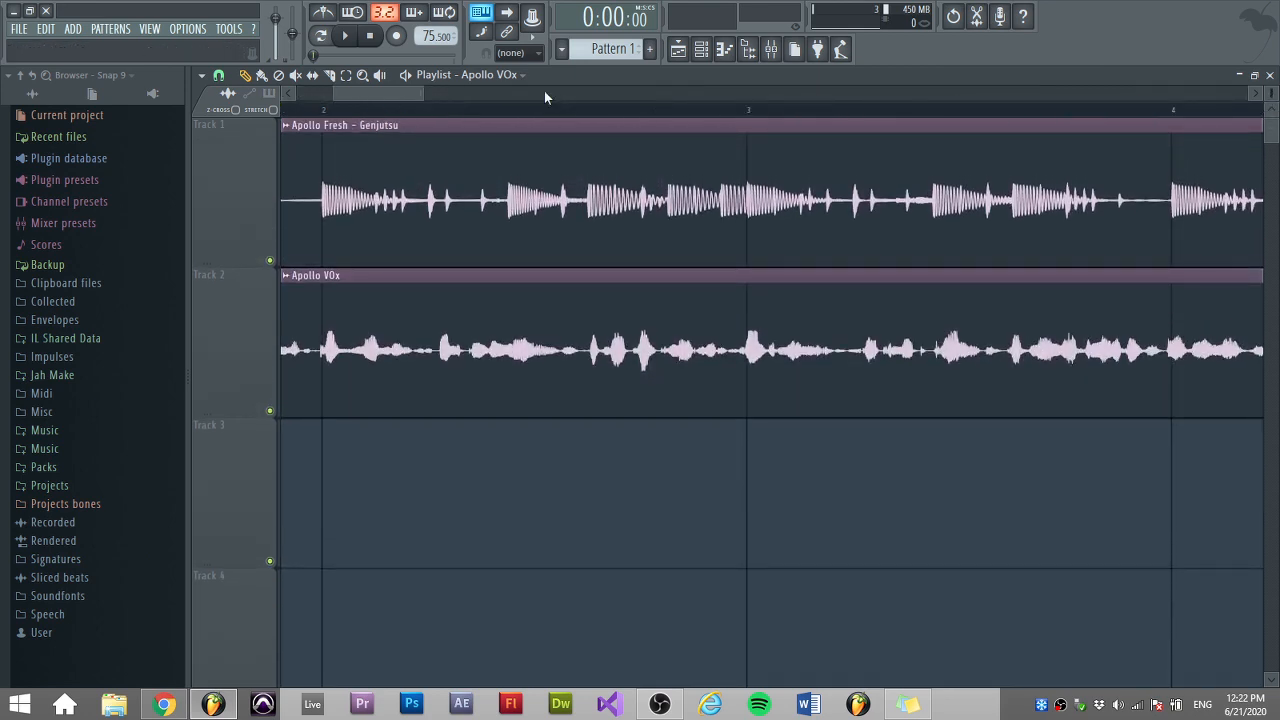
{"action": "left_click_drag", "start_coordinate": [398, 93], "coordinate": [300, 98]}
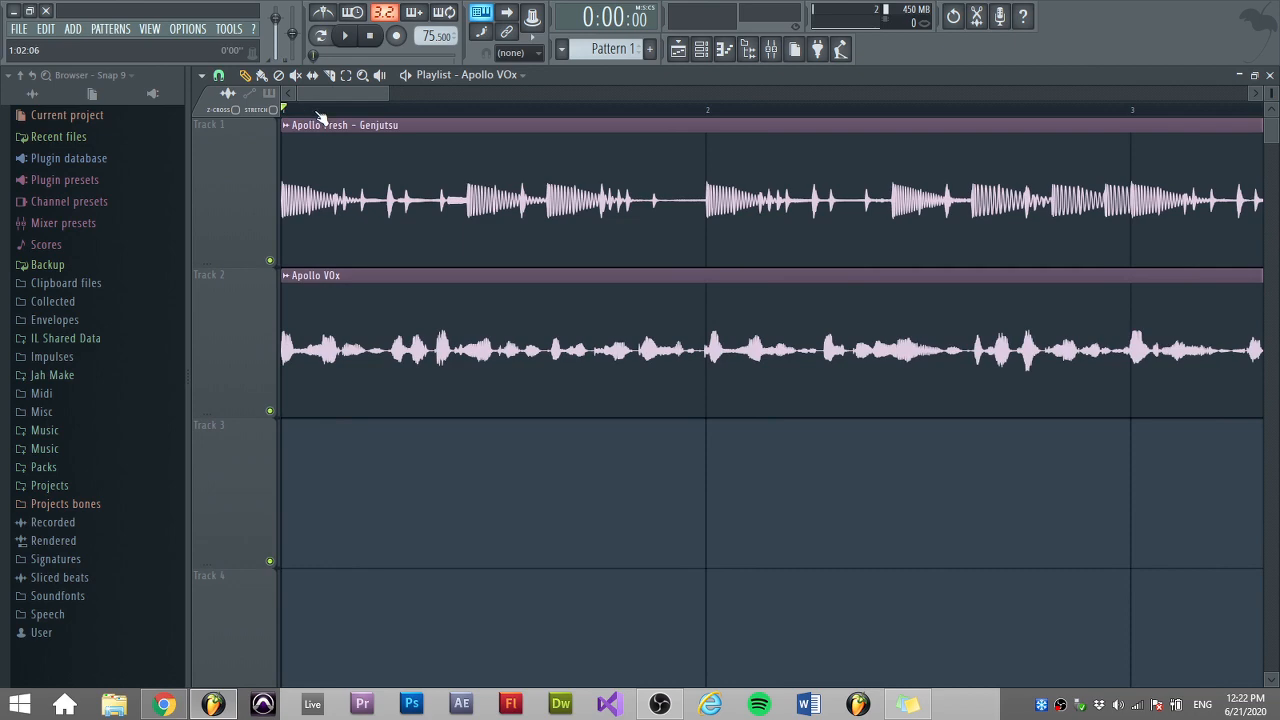
{"action": "scroll", "coordinate": [320, 118], "scroll_direction": "down", "scroll_amount": 2}
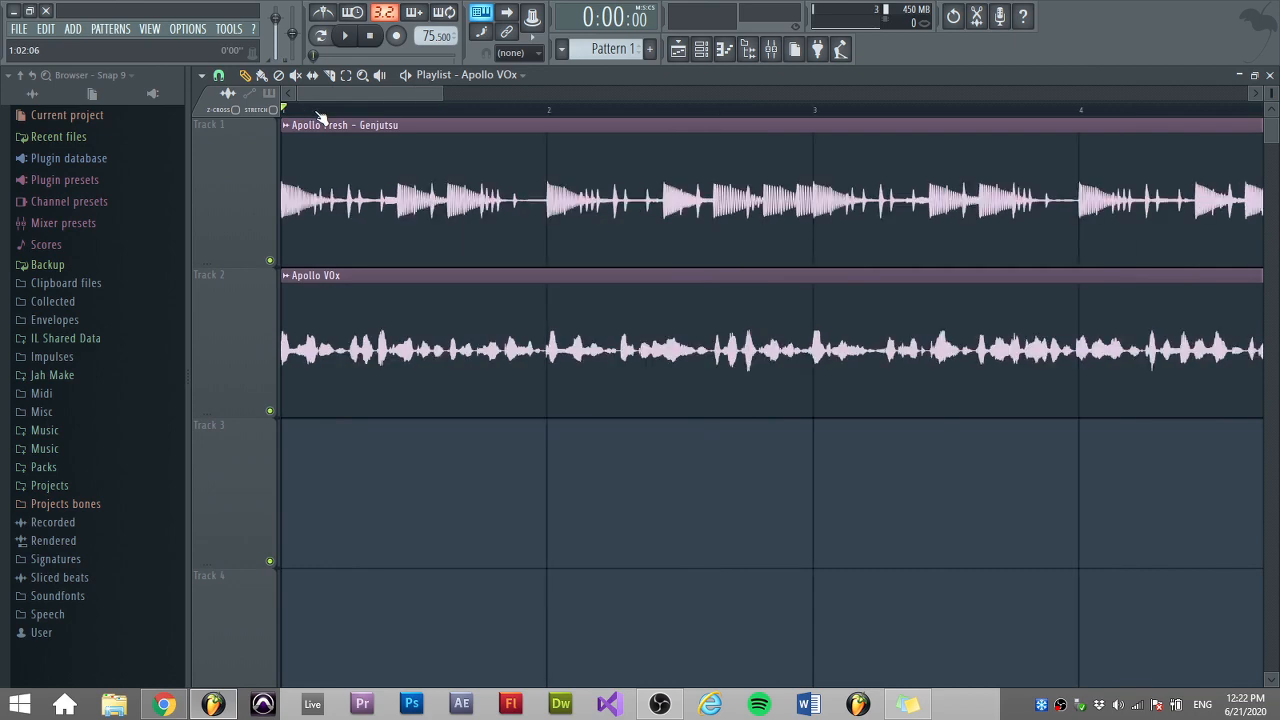
{"action": "scroll", "coordinate": [320, 118], "scroll_direction": "down", "scroll_amount": 2}
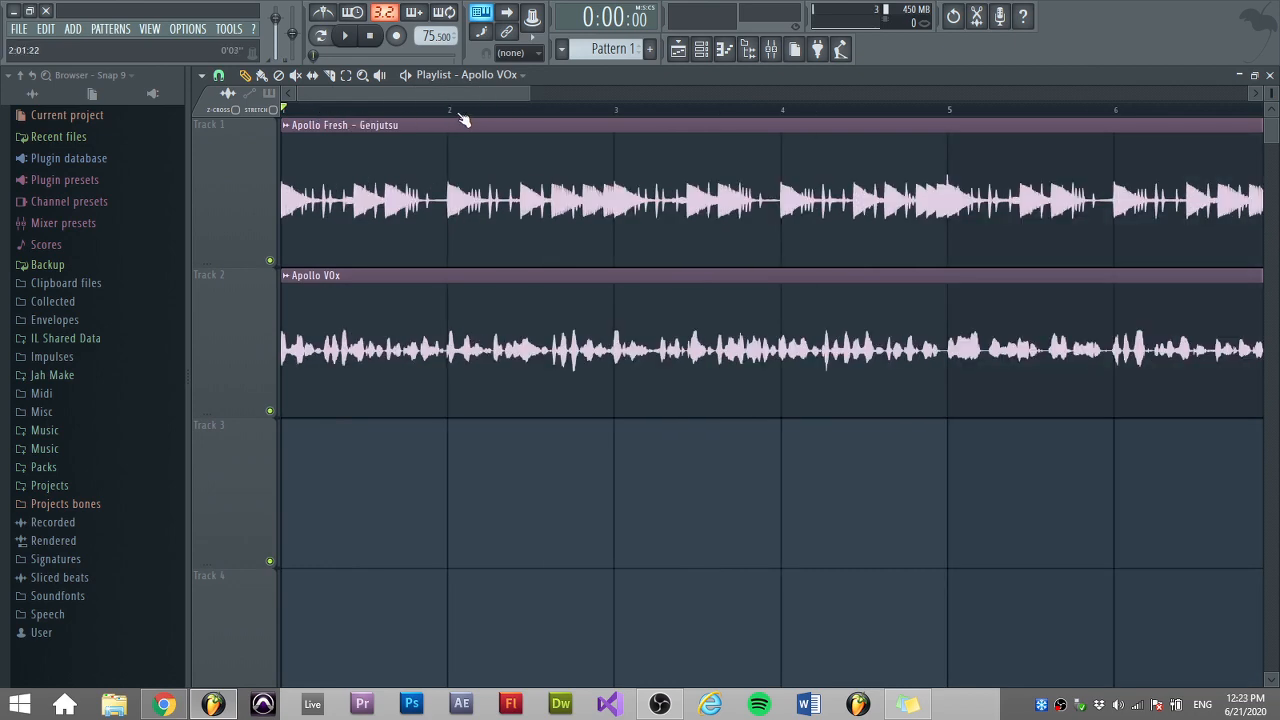
{"action": "scroll", "coordinate": [463, 119], "scroll_direction": "up", "scroll_amount": 3}
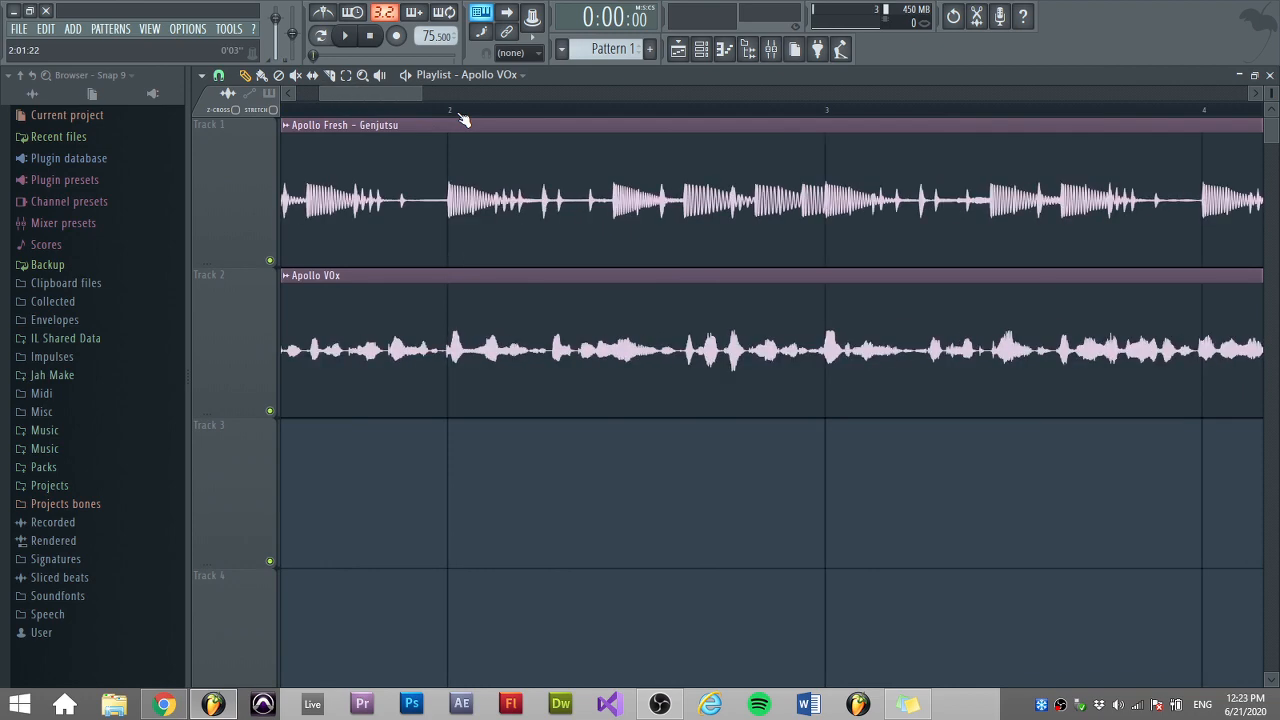
{"action": "scroll", "coordinate": [463, 119], "scroll_direction": "down", "scroll_amount": 3}
View the channel settings of the Apollo Fresh - Genjutsu and Apollo VOx clips, leaving both closed
{"action": "left_click", "coordinate": [358, 206]}
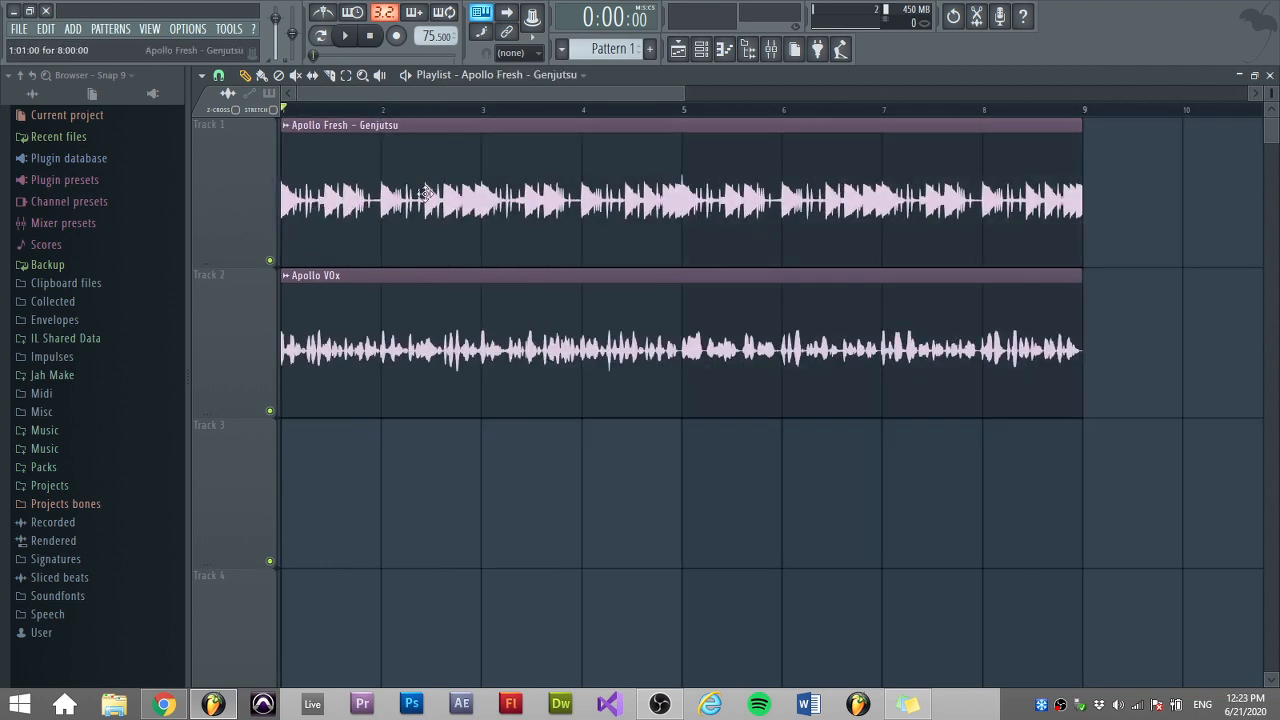
{"action": "double_click", "coordinate": [503, 184]}
{"action": "left_click", "coordinate": [748, 193]}
{"action": "double_click", "coordinate": [532, 298]}
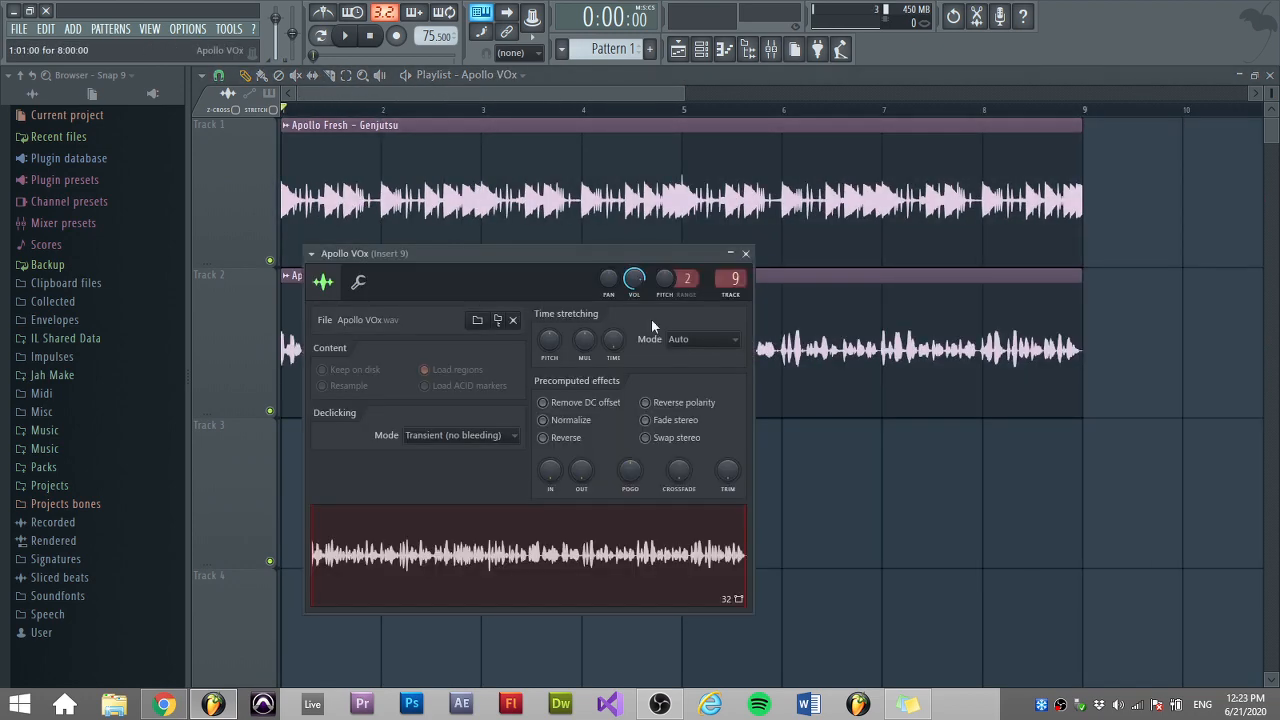
{"action": "left_click_drag", "start_coordinate": [681, 252], "coordinate": [731, 254]}
{"action": "left_click", "coordinate": [773, 253]}
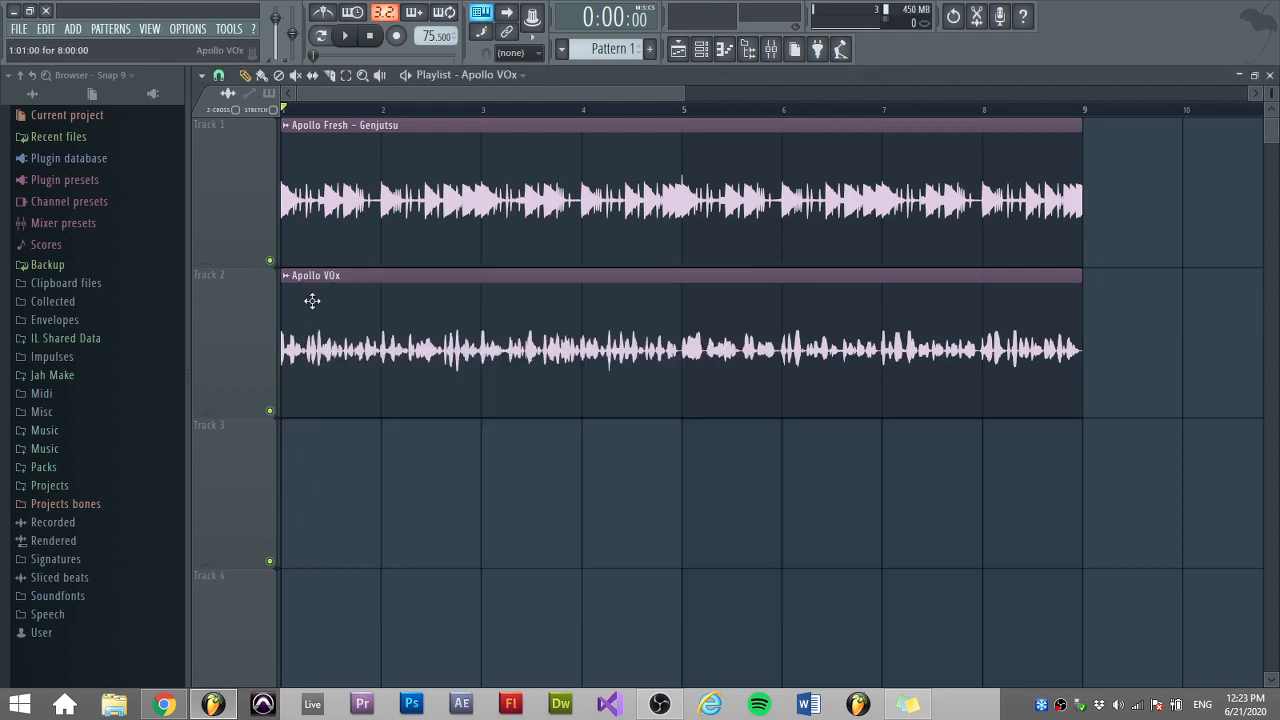
Examine the level differences along the Apollo VOx waveform up close and across the whole clip
{"action": "scroll", "coordinate": [325, 124], "scroll_direction": "up", "scroll_amount": 3}
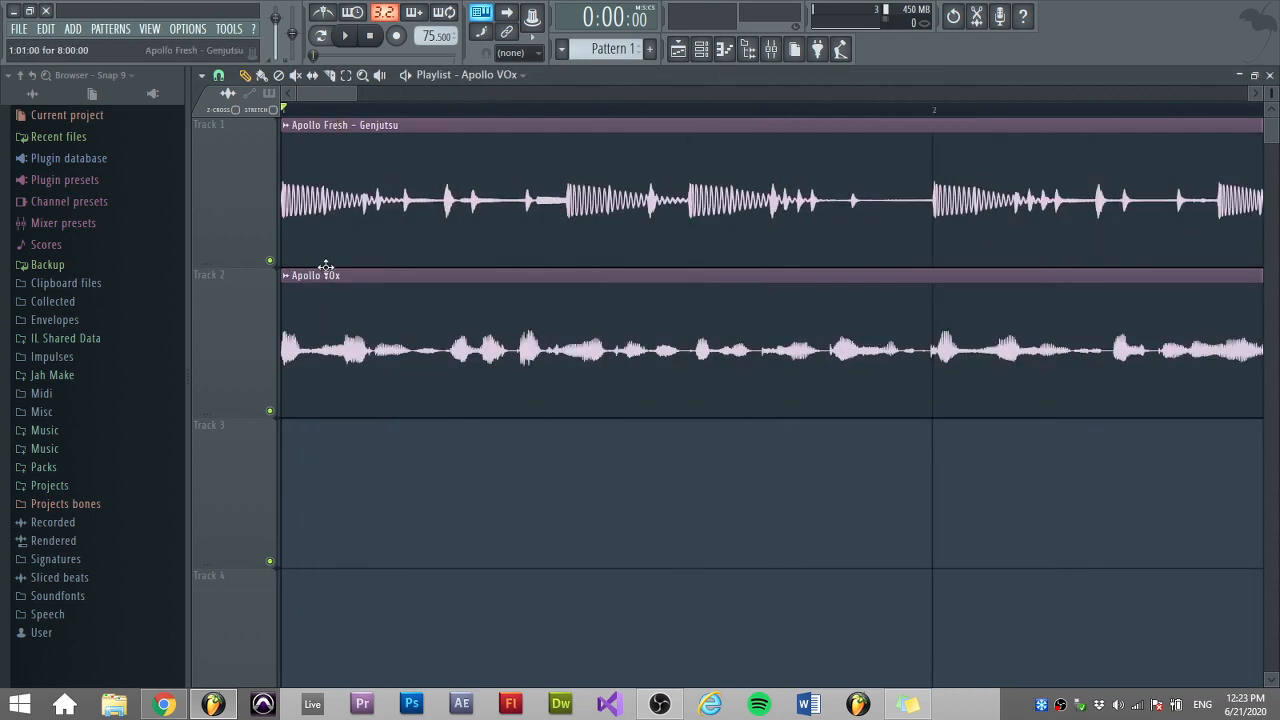
{"action": "scroll", "coordinate": [340, 270], "scroll_direction": "down", "scroll_amount": 1}
{"action": "scroll", "coordinate": [468, 119], "scroll_direction": "up", "scroll_amount": 1}
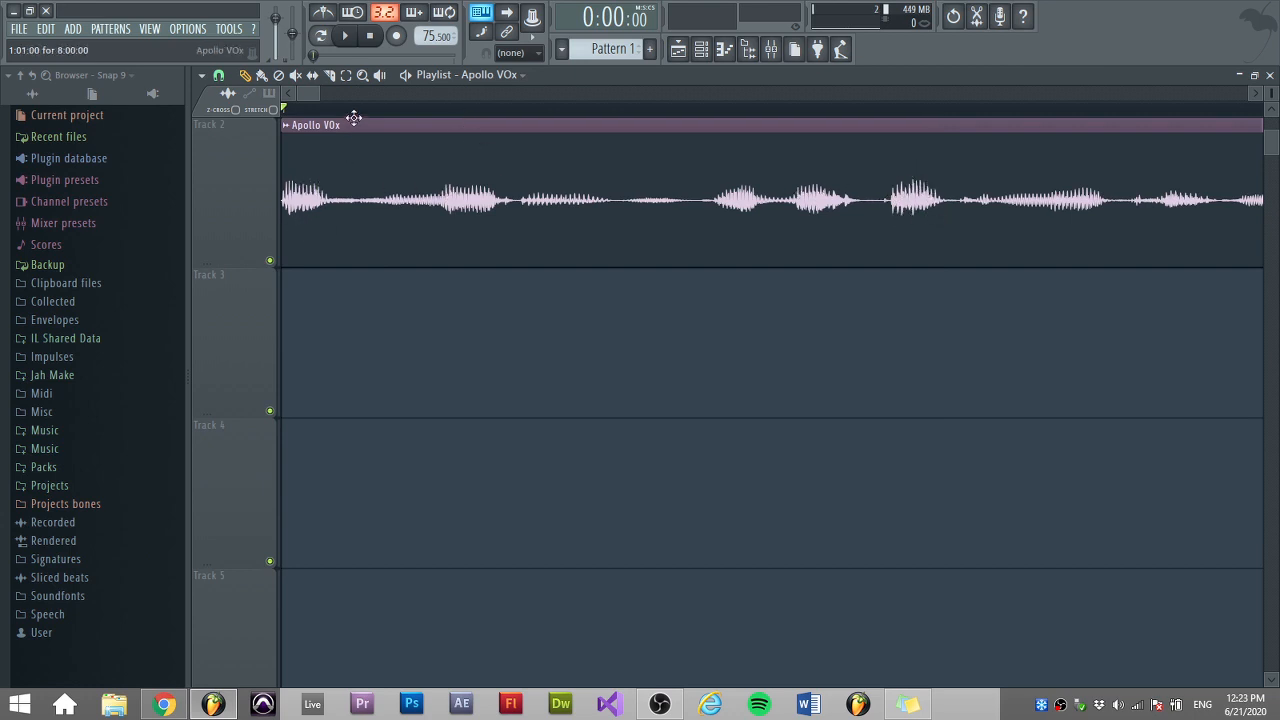
{"action": "scroll", "coordinate": [318, 90], "scroll_direction": "right", "scroll_amount": 4}
{"action": "scroll", "coordinate": [320, 91], "scroll_direction": "left", "scroll_amount": 2}
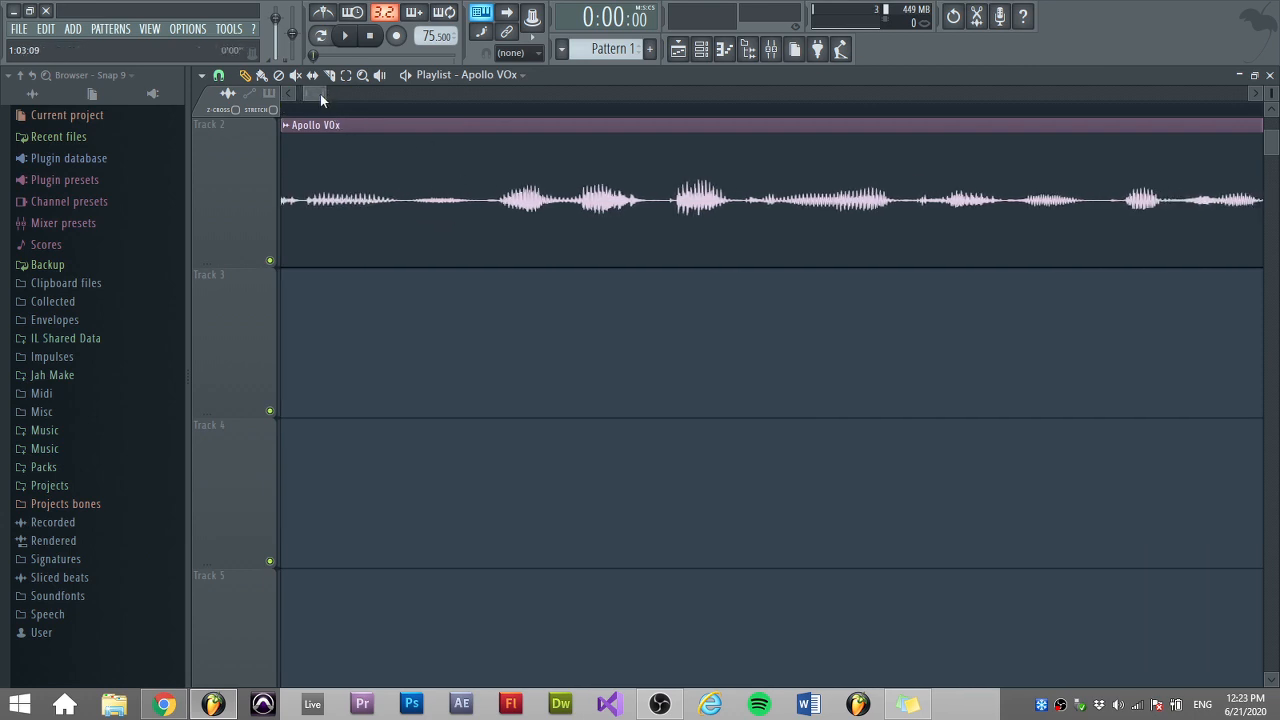
{"action": "left_click_drag", "start_coordinate": [320, 94], "coordinate": [397, 104]}
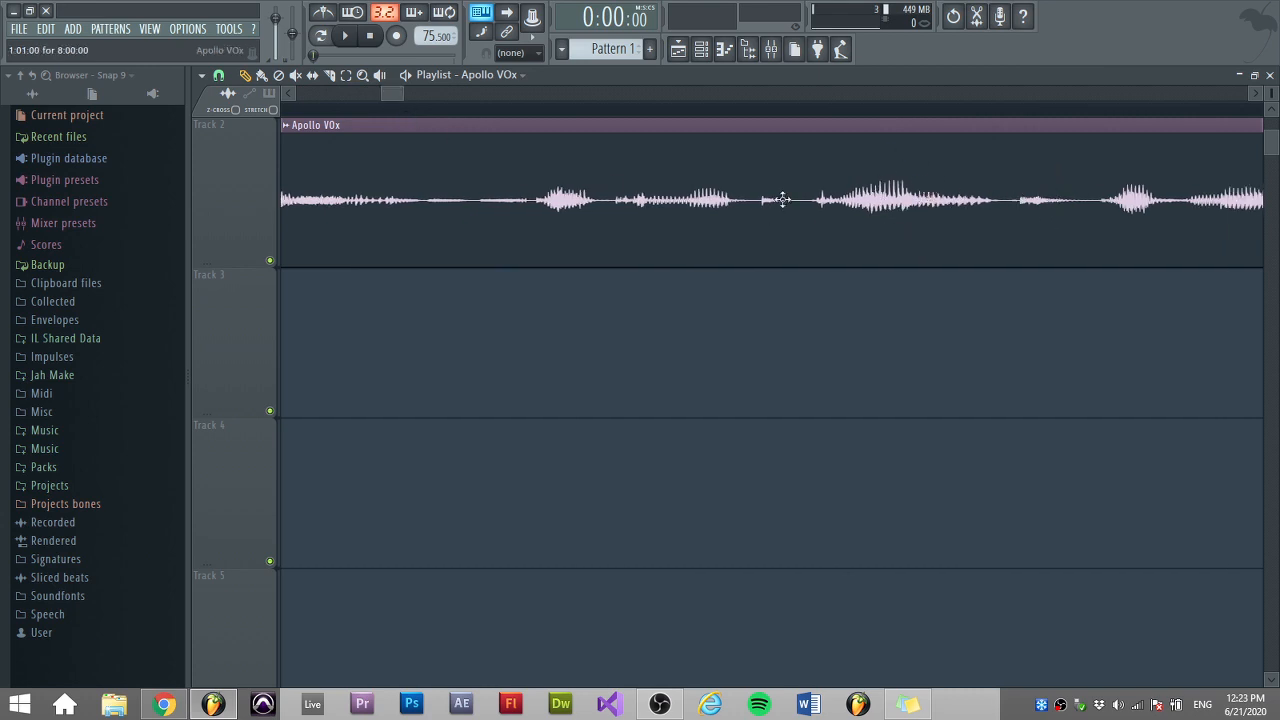
{"action": "scroll", "coordinate": [608, 120], "scroll_direction": "down", "scroll_amount": 4}
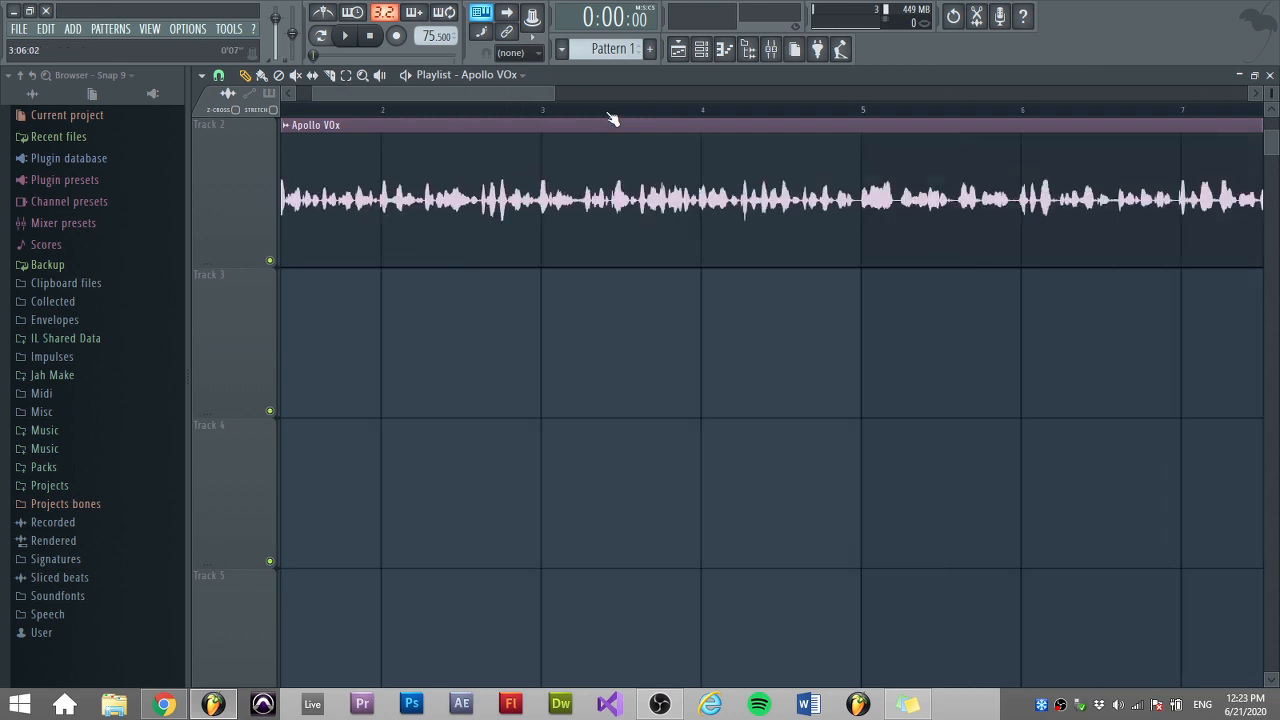
{"action": "scroll", "coordinate": [663, 114], "scroll_direction": "up", "scroll_amount": 5}
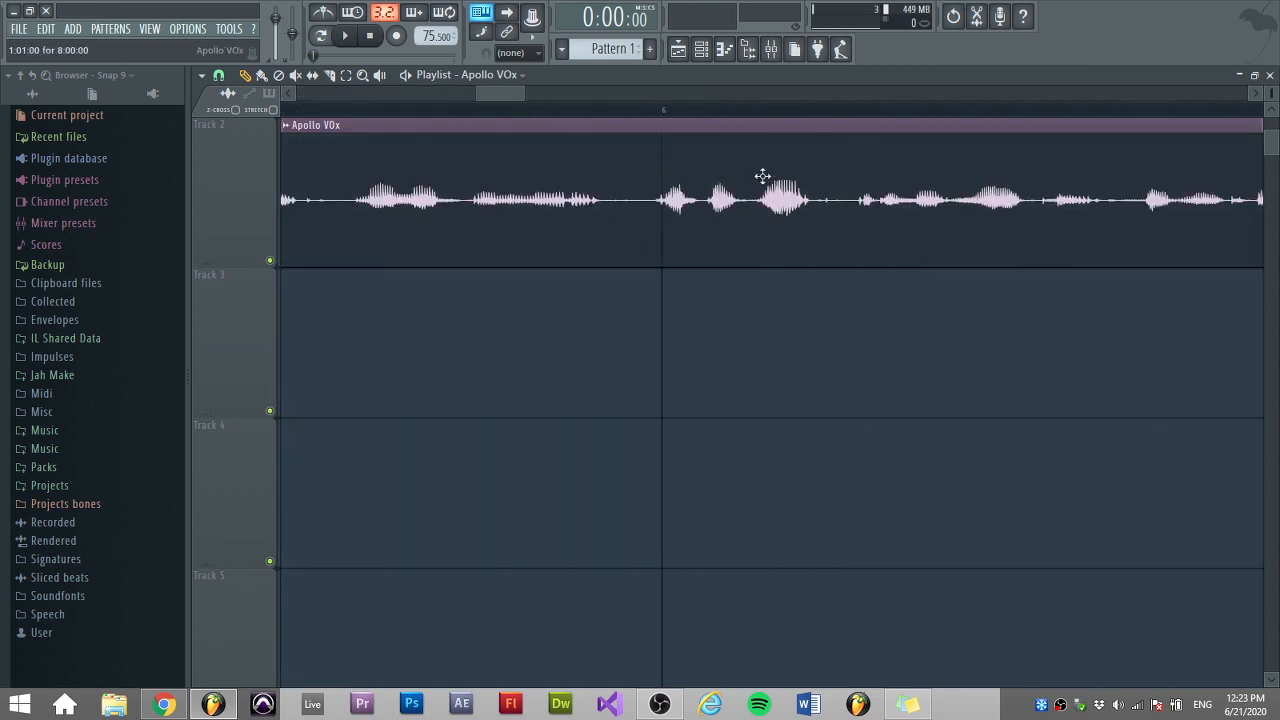
{"action": "scroll", "coordinate": [784, 120], "scroll_direction": "down", "scroll_amount": 3}
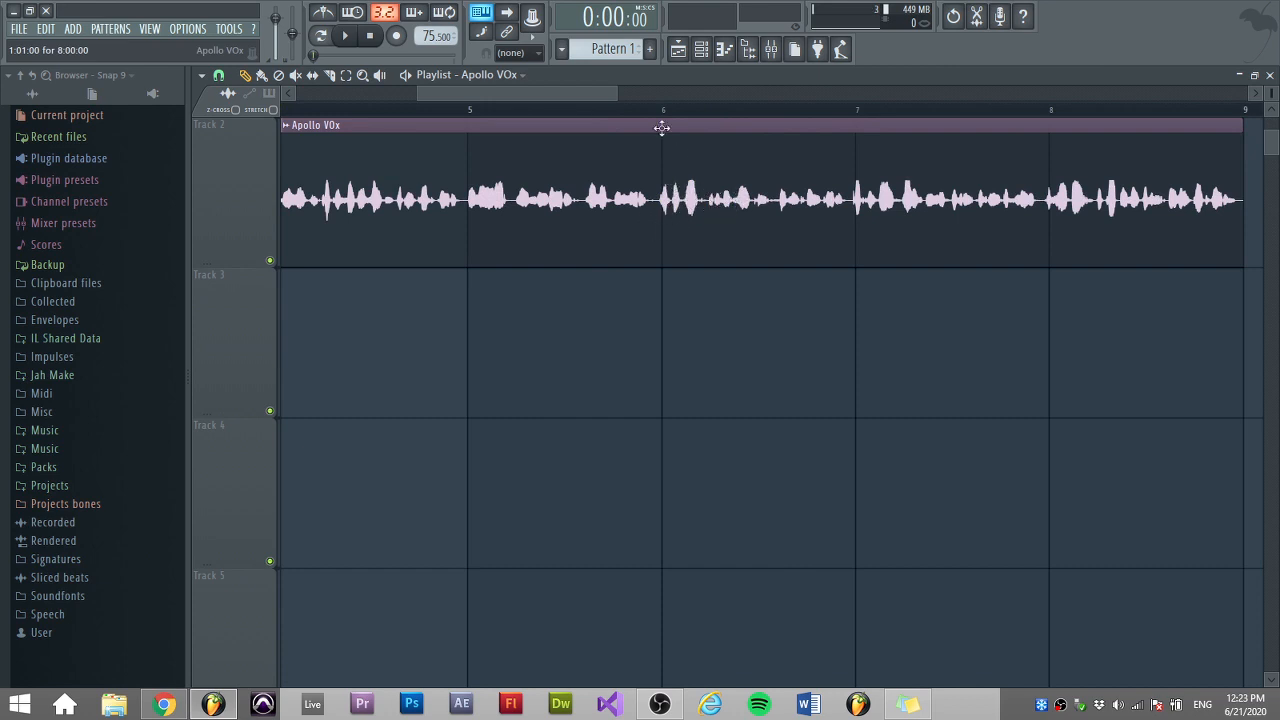
{"action": "scroll", "coordinate": [662, 127], "scroll_direction": "down", "scroll_amount": 2}
{"action": "left_click_drag", "start_coordinate": [622, 97], "coordinate": [476, 112]}
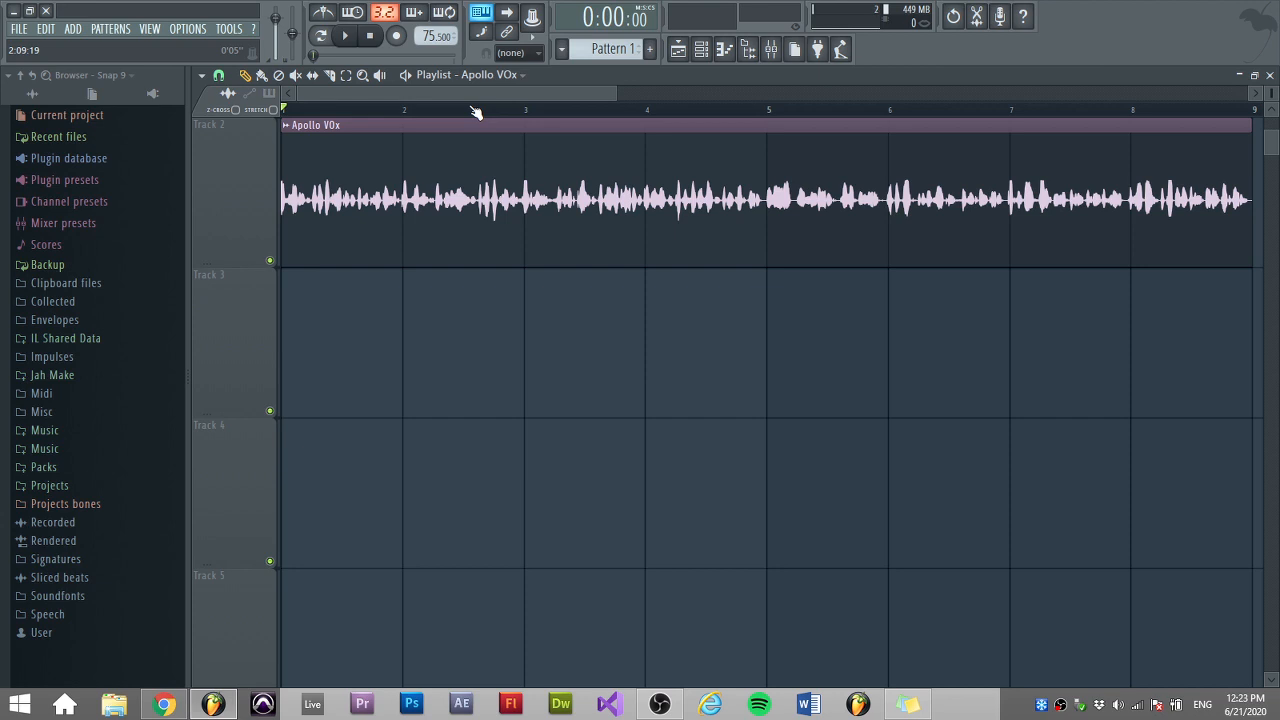
{"action": "scroll", "coordinate": [476, 112], "scroll_direction": "down", "scroll_amount": 2}
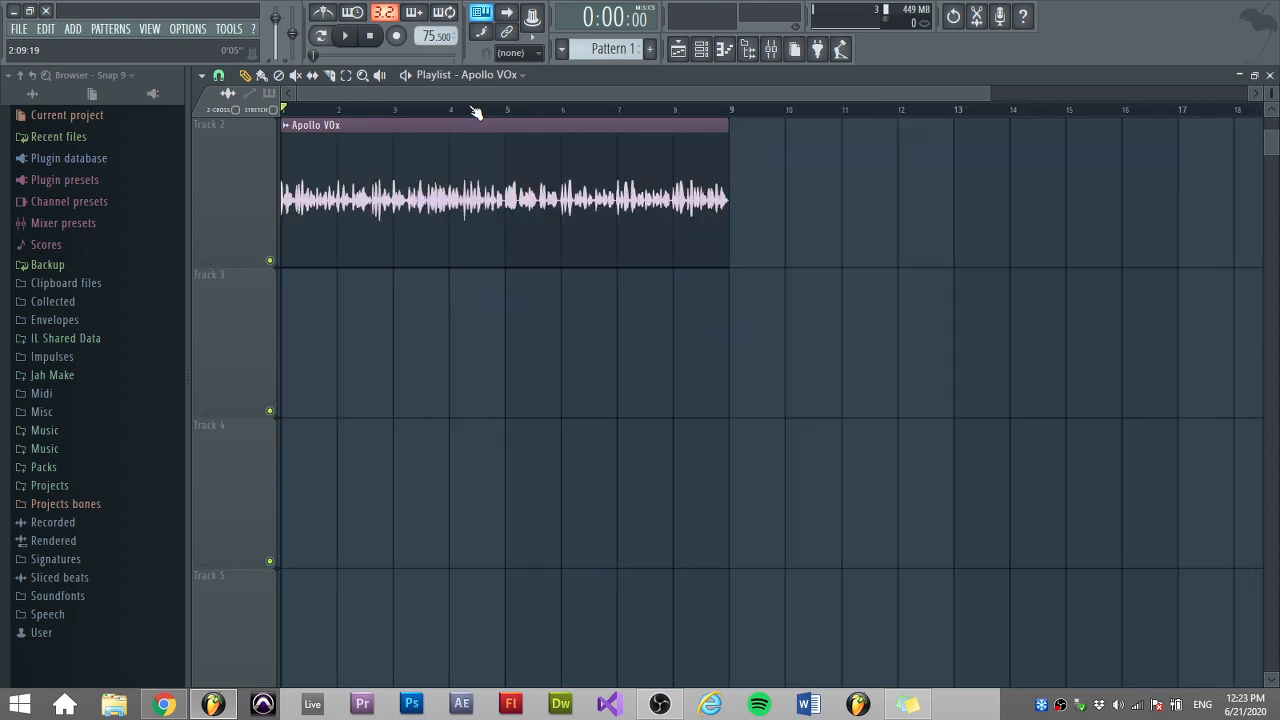
{"action": "scroll", "coordinate": [480, 177], "scroll_direction": "up", "scroll_amount": 2}
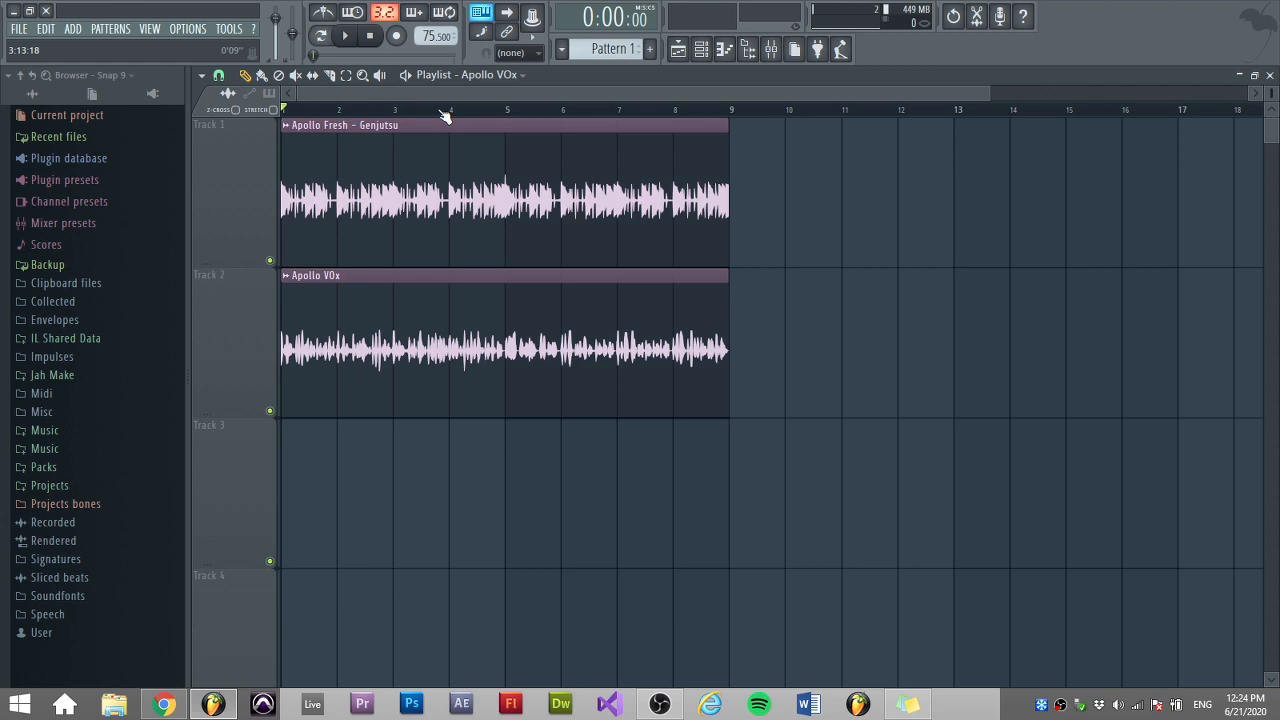
Play the beat and vocal clips together from the start to hear their balance, and stop playback
{"action": "key", "text": "space"}
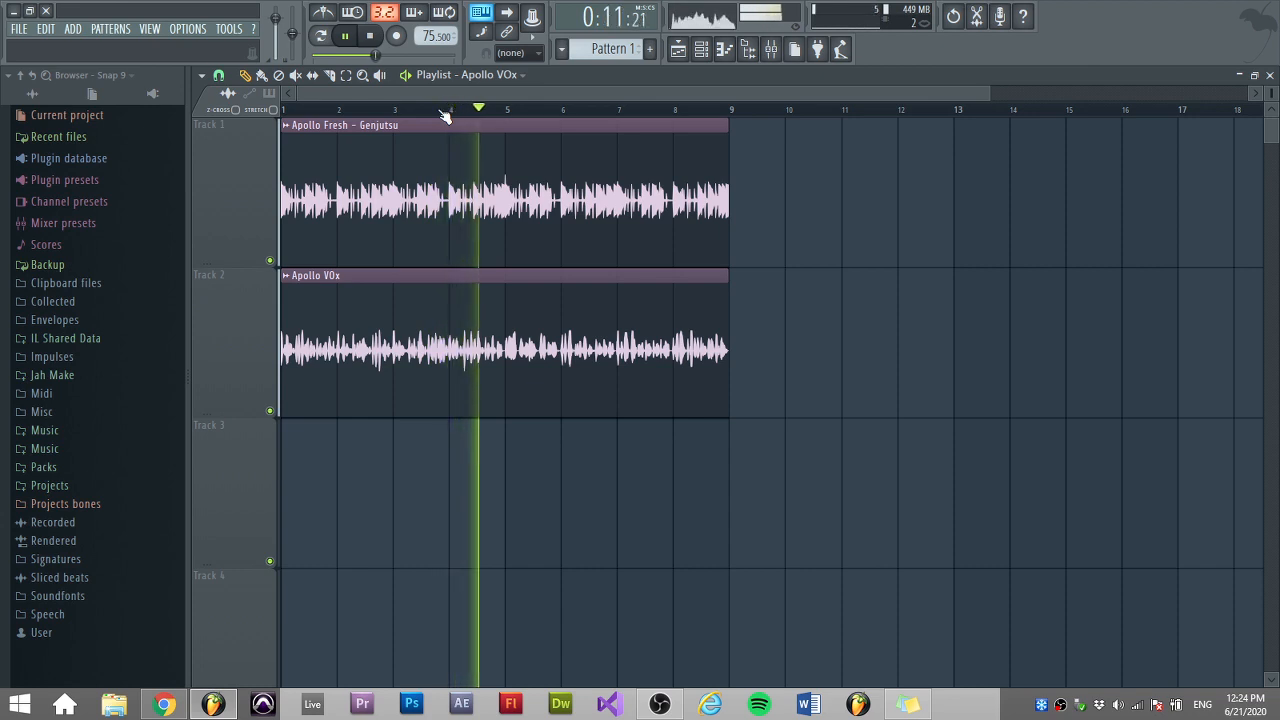
{"action": "scroll", "coordinate": [445, 115], "scroll_direction": "up", "scroll_amount": 2}
{"action": "scroll", "coordinate": [445, 115], "scroll_direction": "up", "scroll_amount": 2}
{"action": "left_click_drag", "start_coordinate": [444, 96], "coordinate": [348, 92]}
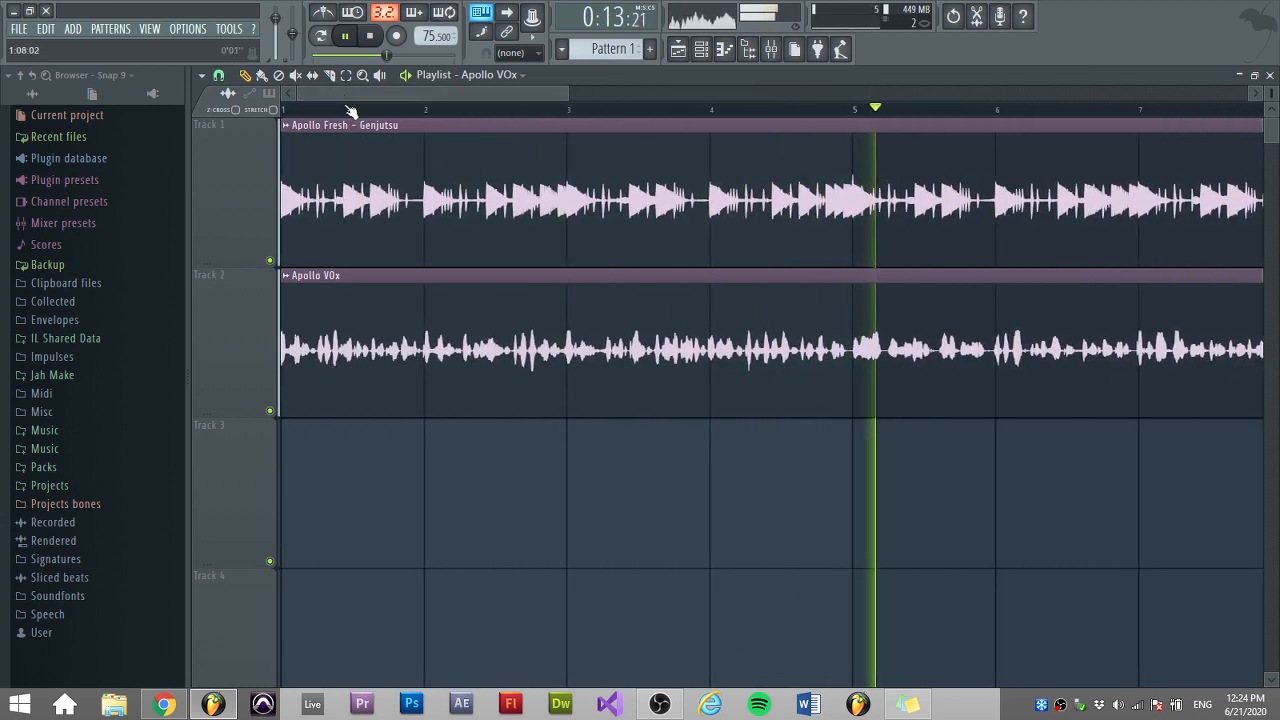
{"action": "scroll", "coordinate": [350, 110], "scroll_direction": "down", "scroll_amount": 2}
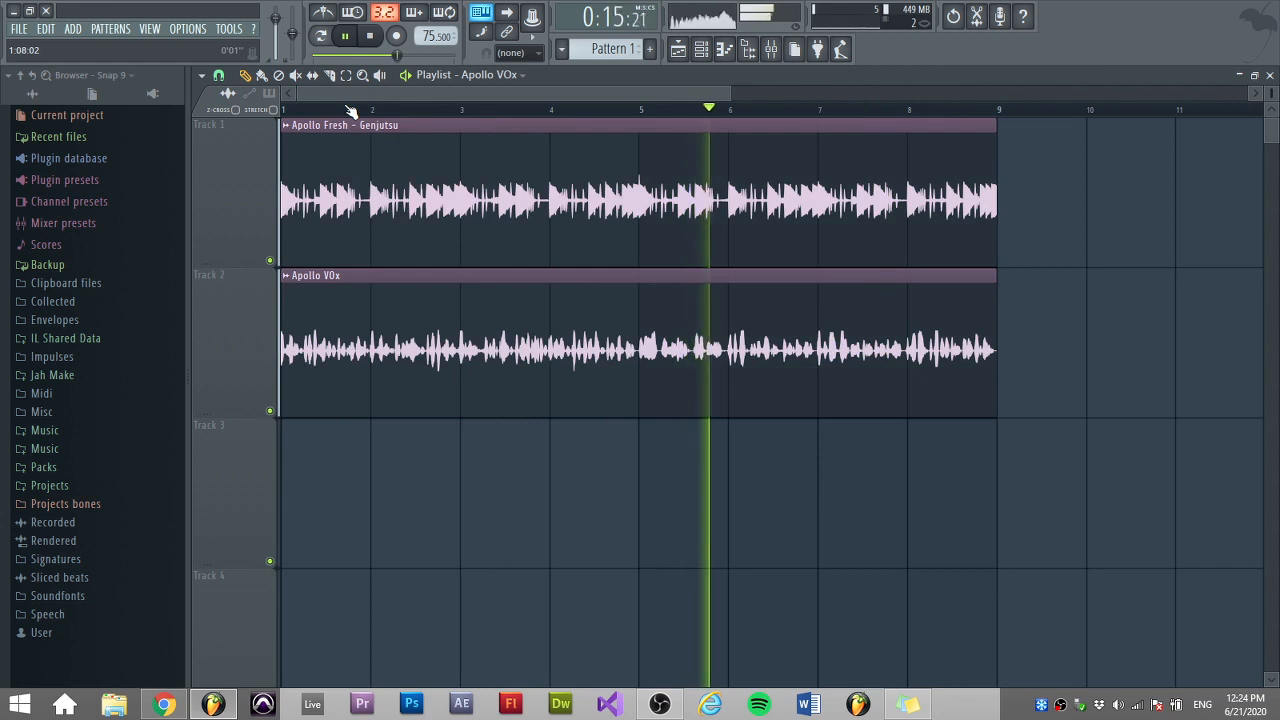
{"action": "left_click", "coordinate": [369, 38]}
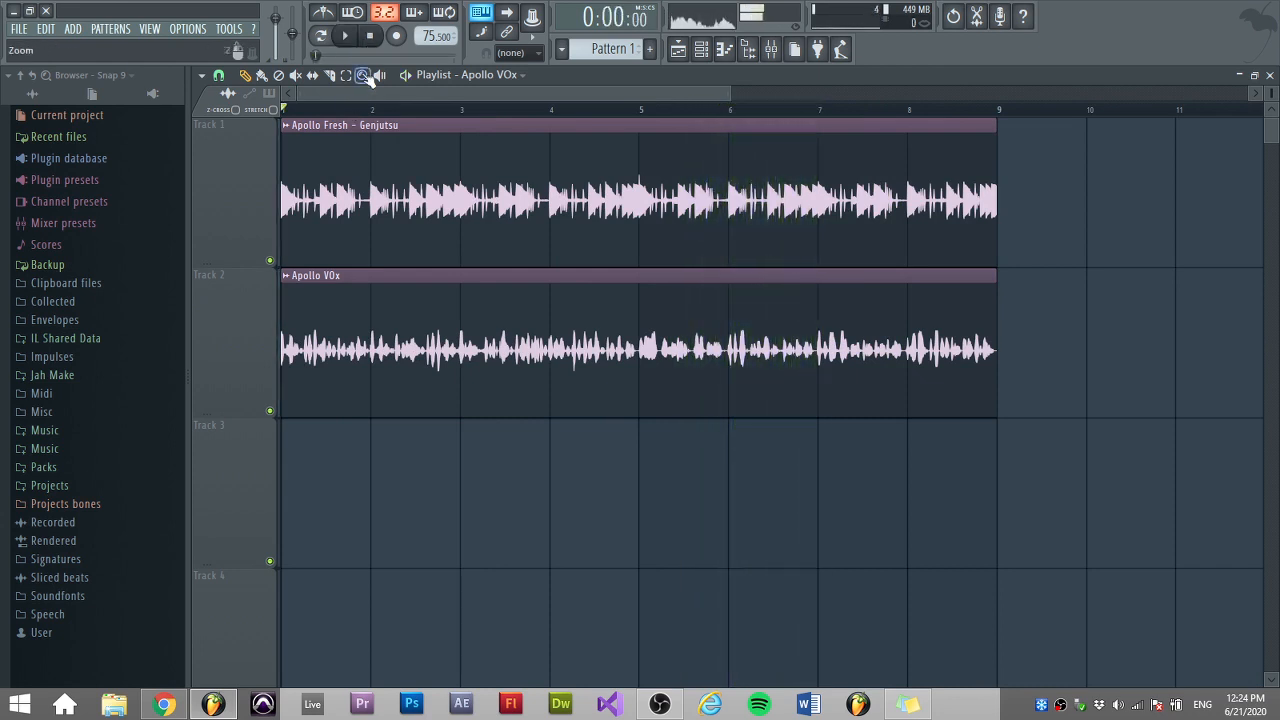
Inspect the Fruity Parametric EQ 2 curve on mixer Insert 9, closing the plugin and the mixer when done
{"action": "left_click", "coordinate": [771, 49]}
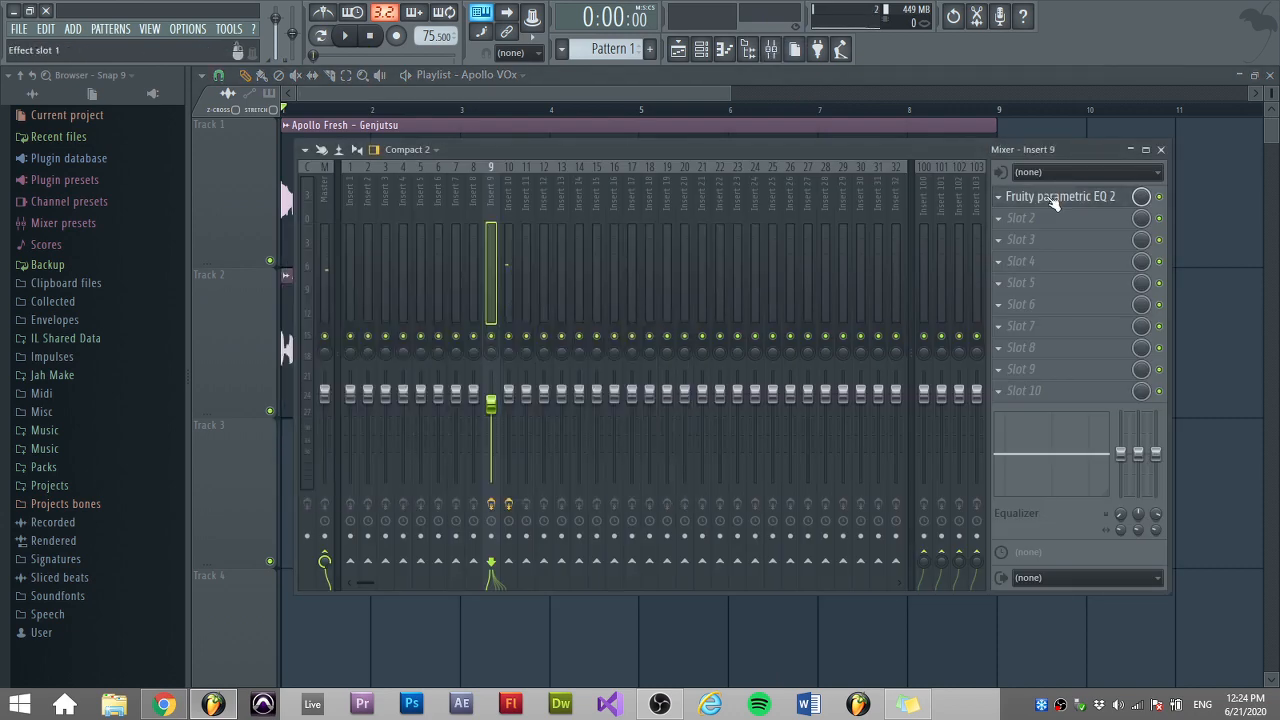
{"action": "left_click", "coordinate": [1052, 199]}
{"action": "left_click", "coordinate": [1054, 202]}
{"action": "left_click", "coordinate": [648, 92]}
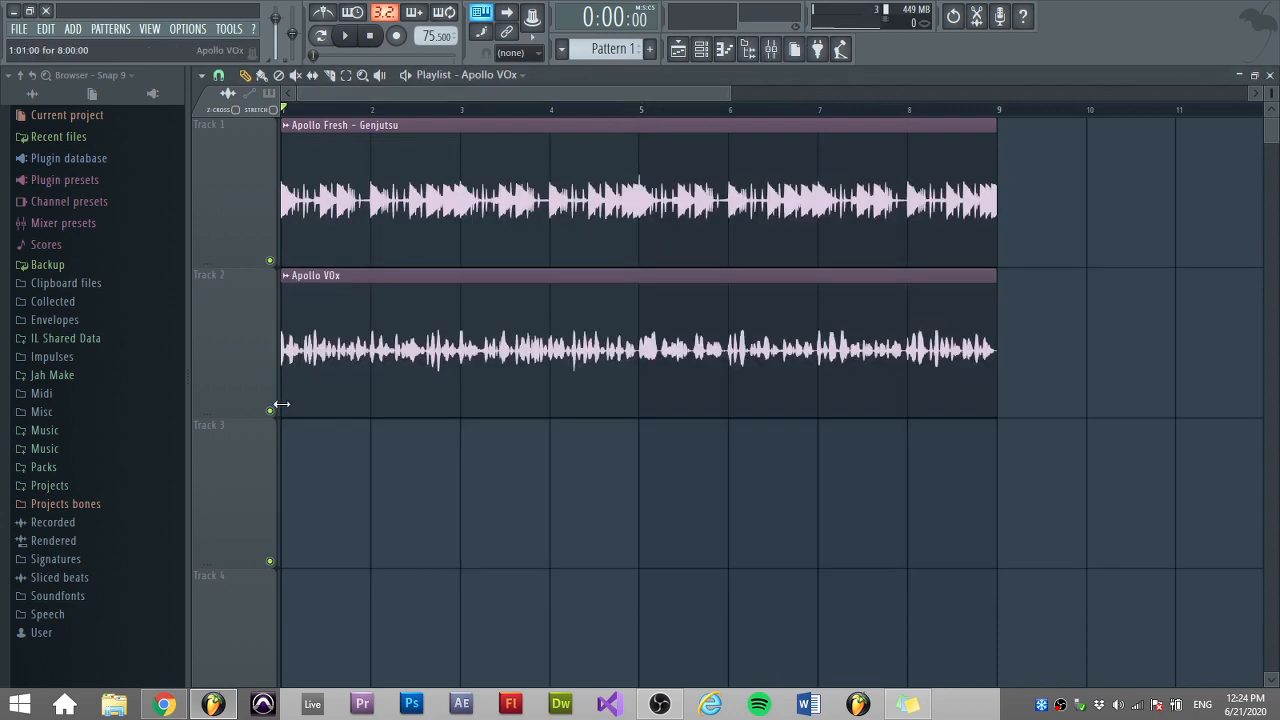
{"action": "left_click", "coordinate": [774, 49]}
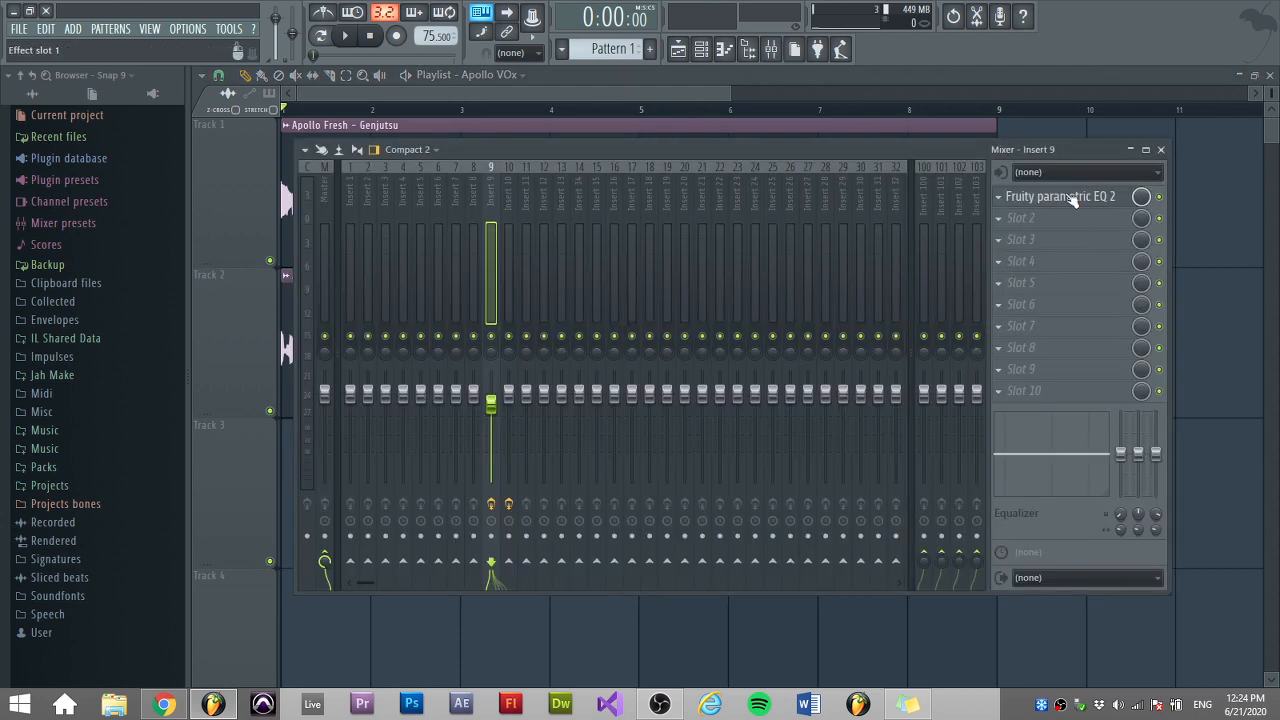
{"action": "left_click", "coordinate": [1070, 198]}
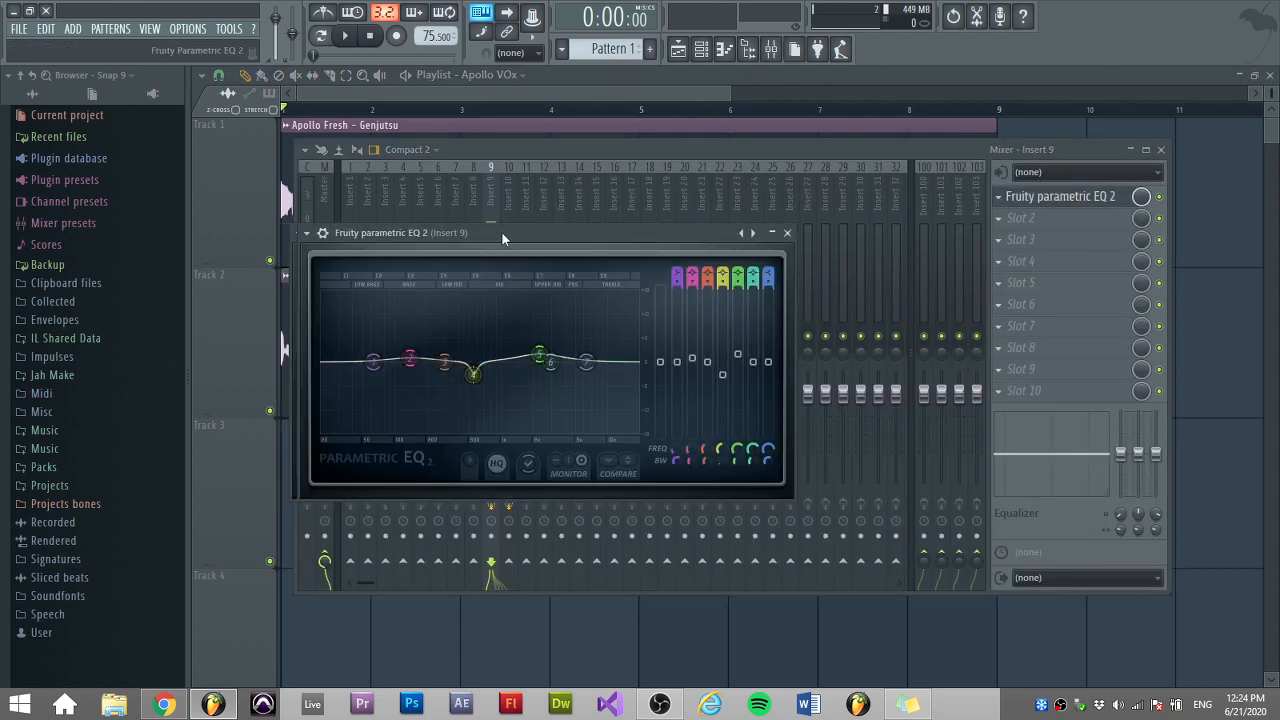
{"action": "left_click_drag", "start_coordinate": [501, 231], "coordinate": [637, 244]}
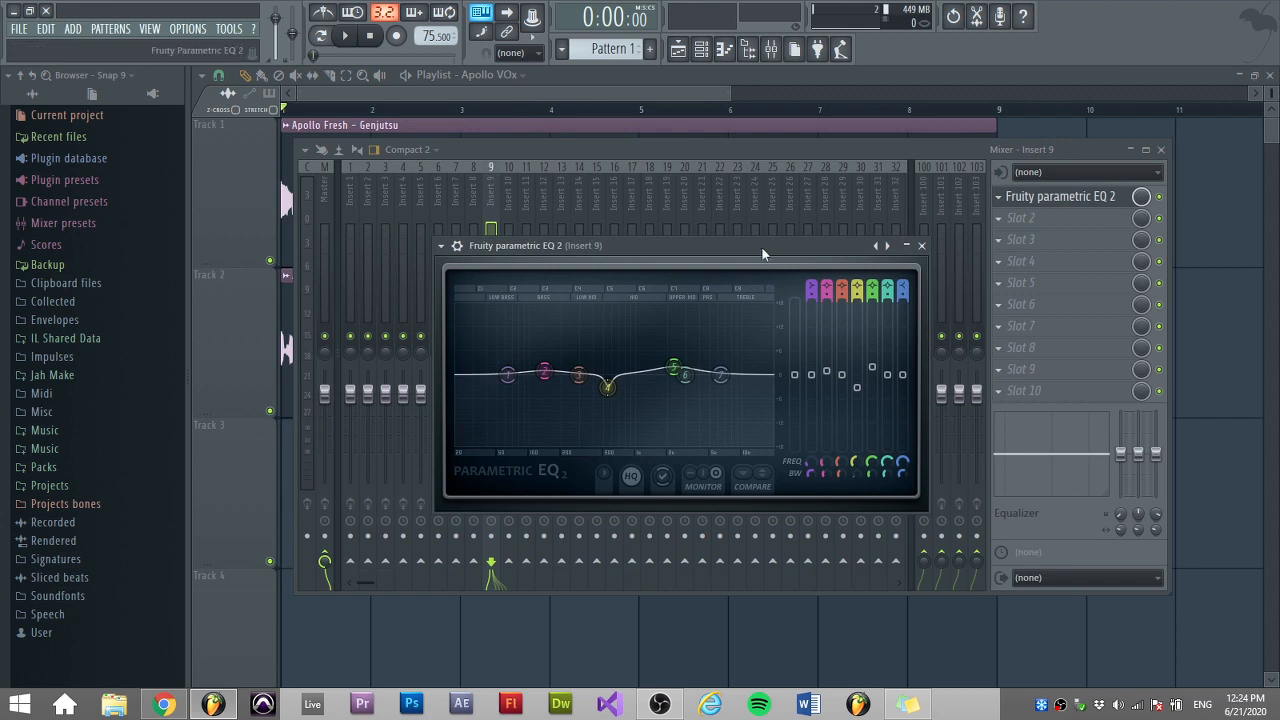
{"action": "left_click_drag", "start_coordinate": [761, 246], "coordinate": [675, 208]}
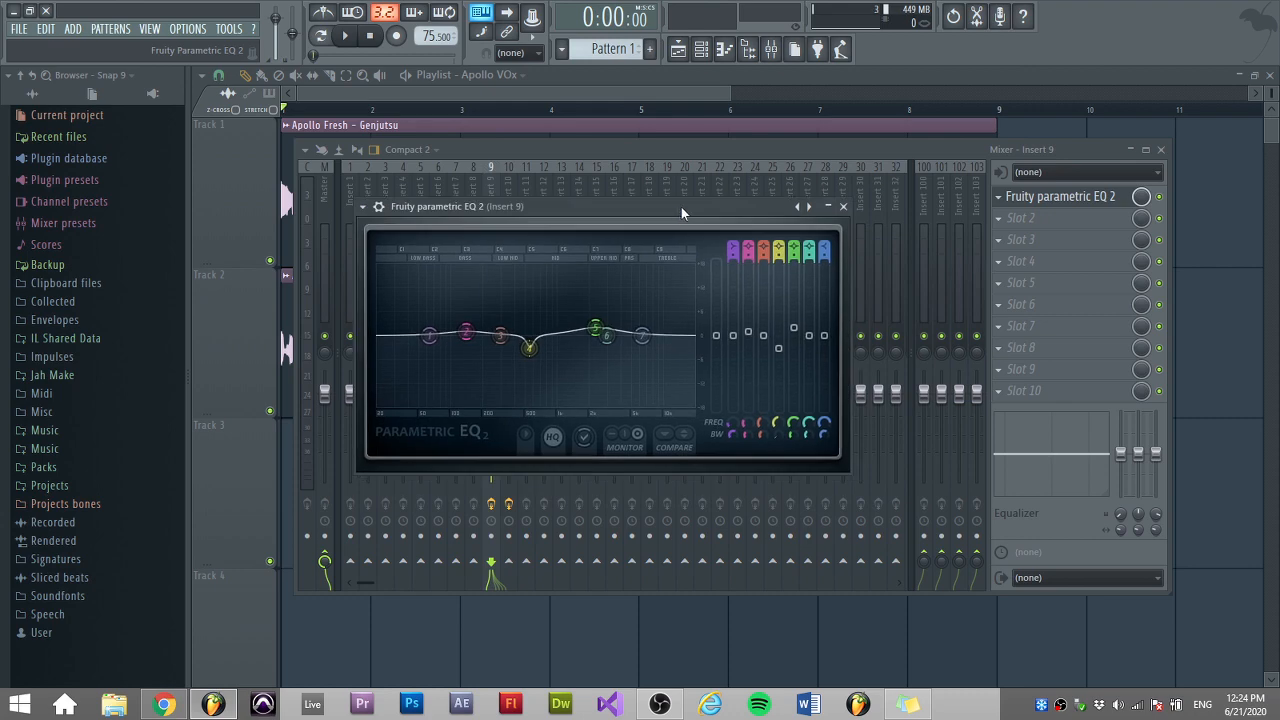
{"action": "left_click", "coordinate": [843, 206]}
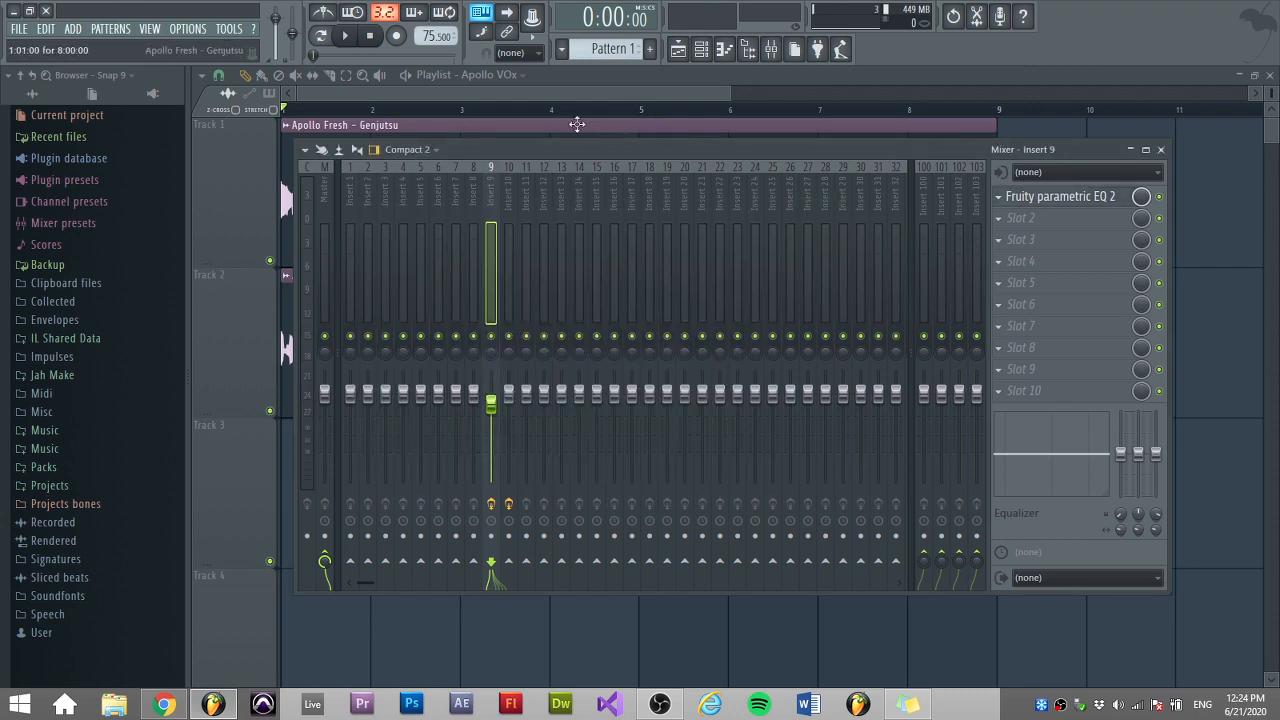
{"action": "left_click", "coordinate": [540, 96]}
Lower the volume fader of mixer Insert 9 slightly while playing the song from the start, and stop playback
{"action": "scroll", "coordinate": [533, 108], "scroll_direction": "down", "scroll_amount": 3}
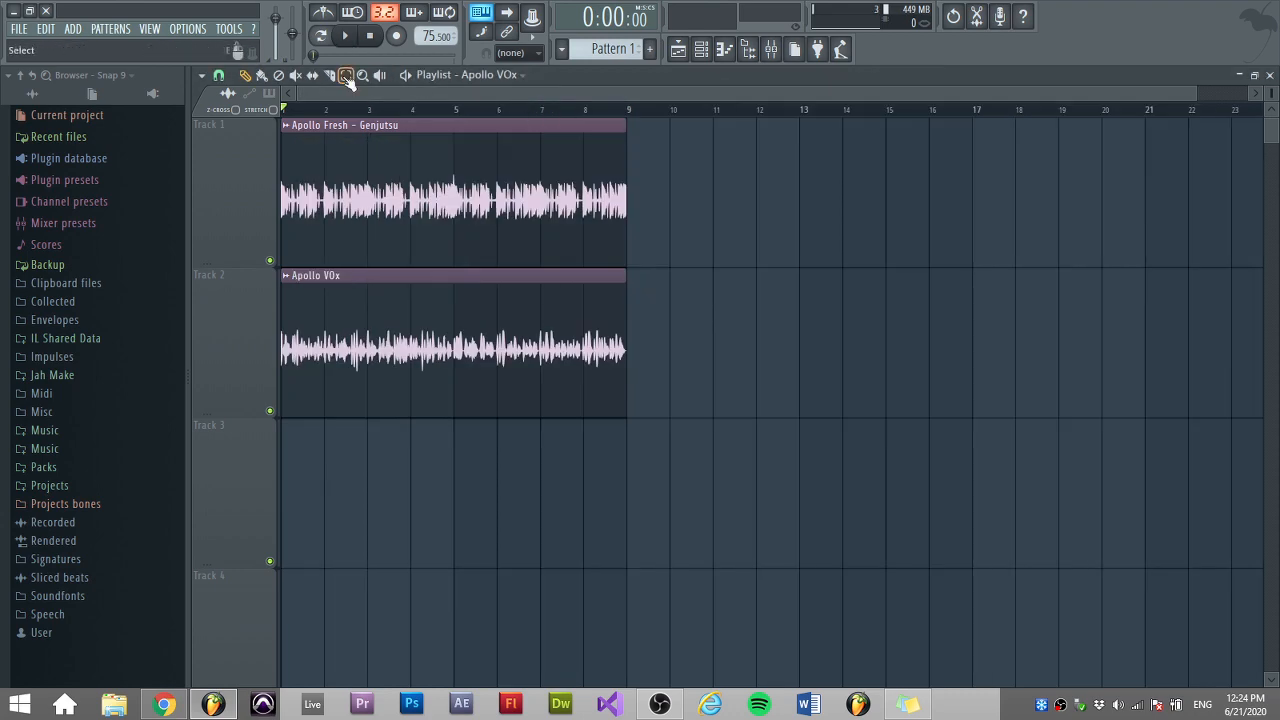
{"action": "left_click", "coordinate": [348, 40]}
{"action": "scroll", "coordinate": [350, 108], "scroll_direction": "up", "scroll_amount": 4}
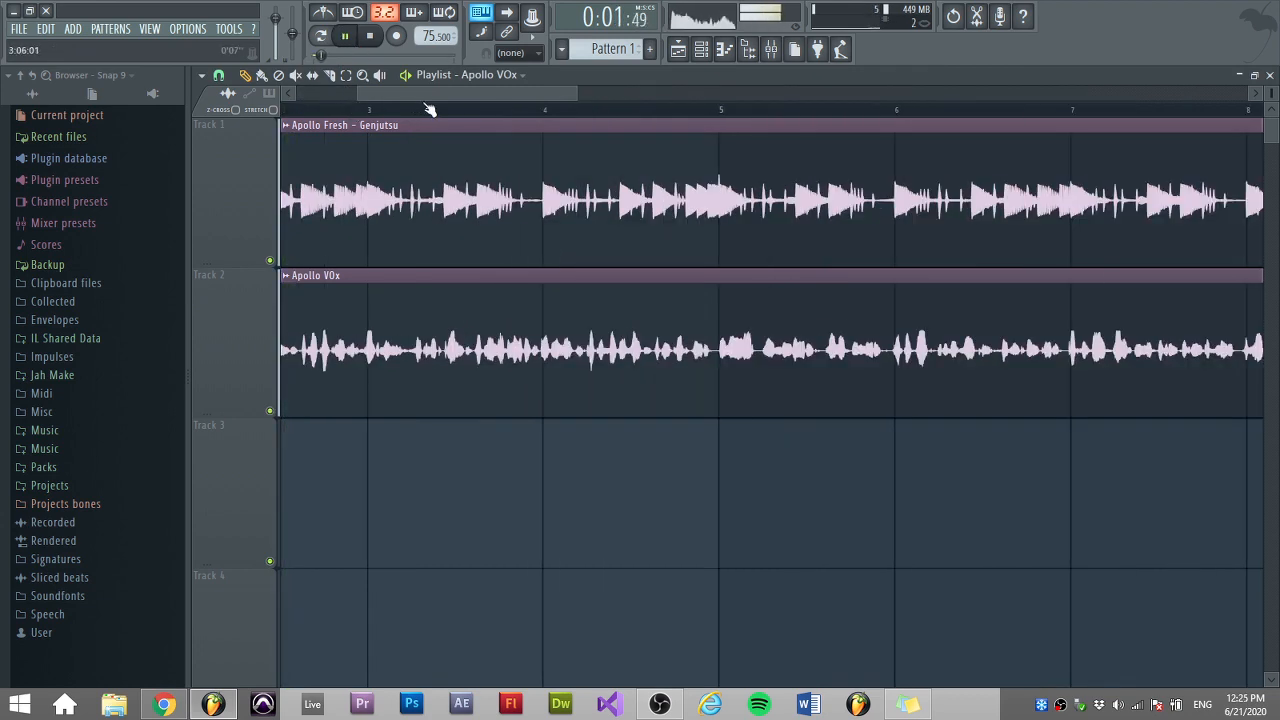
{"action": "left_click", "coordinate": [771, 49]}
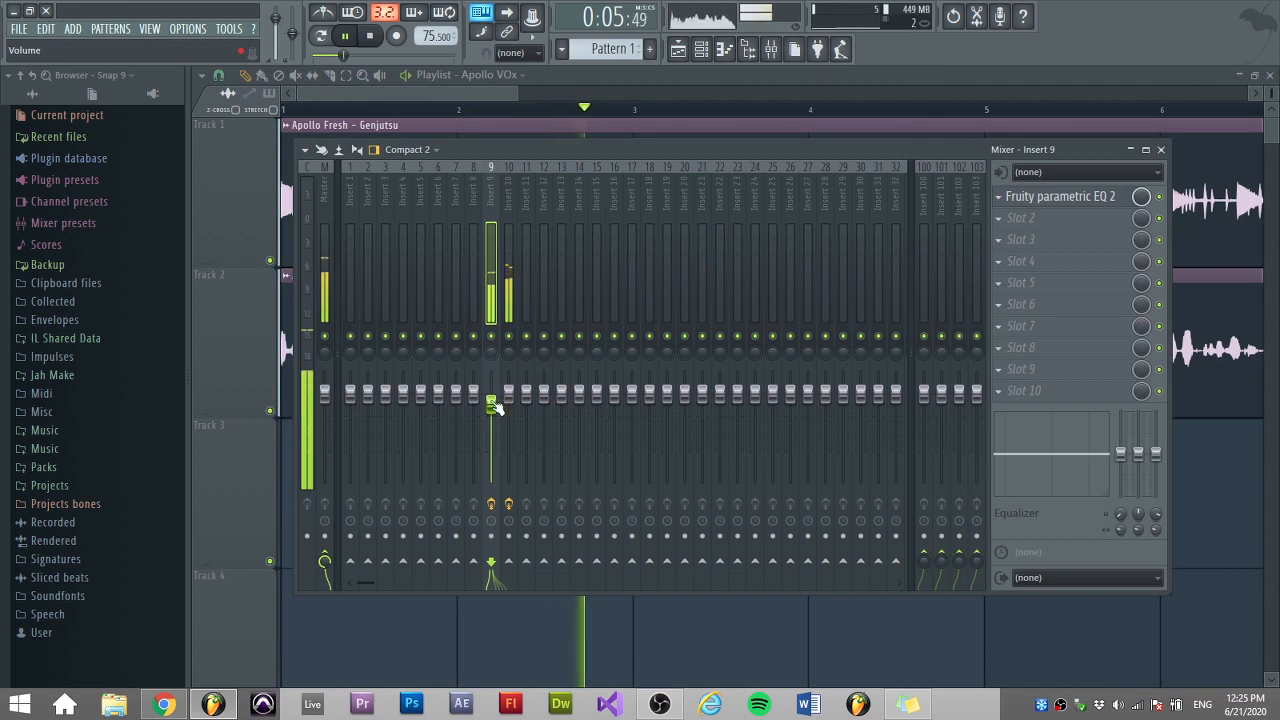
{"action": "left_click_drag", "start_coordinate": [491, 403], "coordinate": [491, 409]}
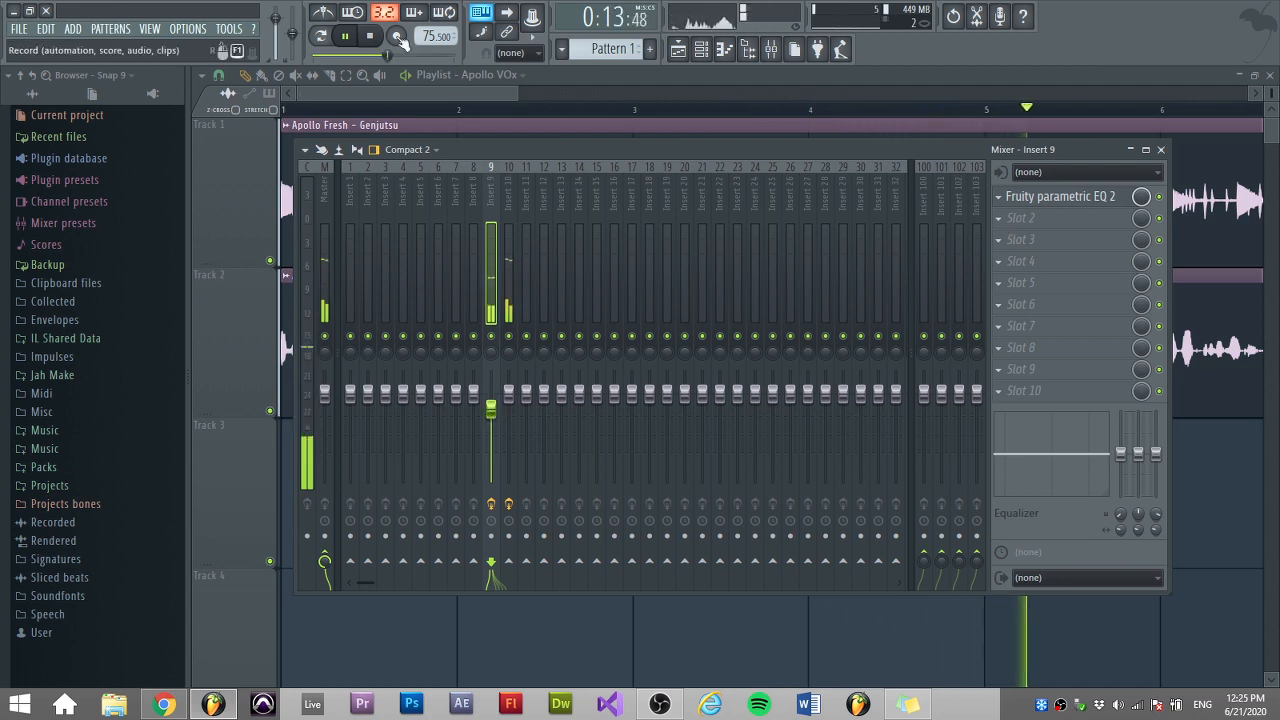
{"action": "left_click", "coordinate": [371, 38]}
Add Fruity Compressor to the second effect slot of mixer Insert 9
{"action": "left_click", "coordinate": [1010, 280]}
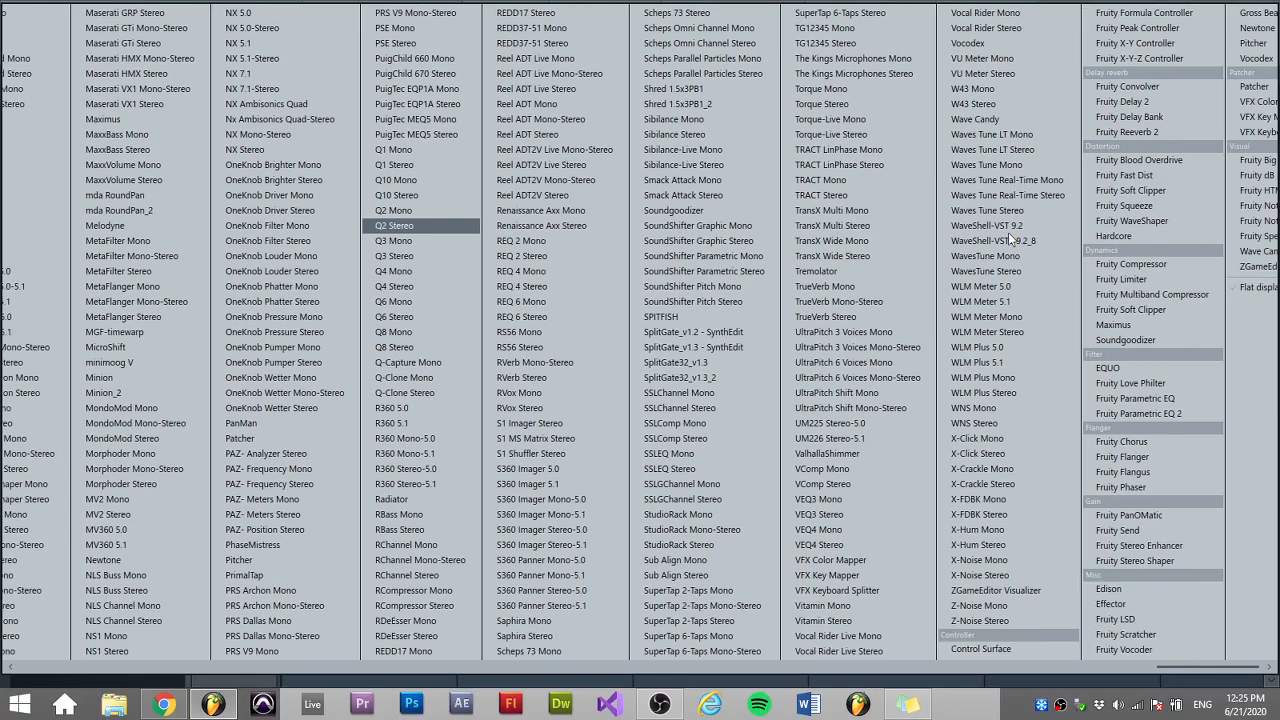
{"action": "left_click", "coordinate": [1093, 262]}
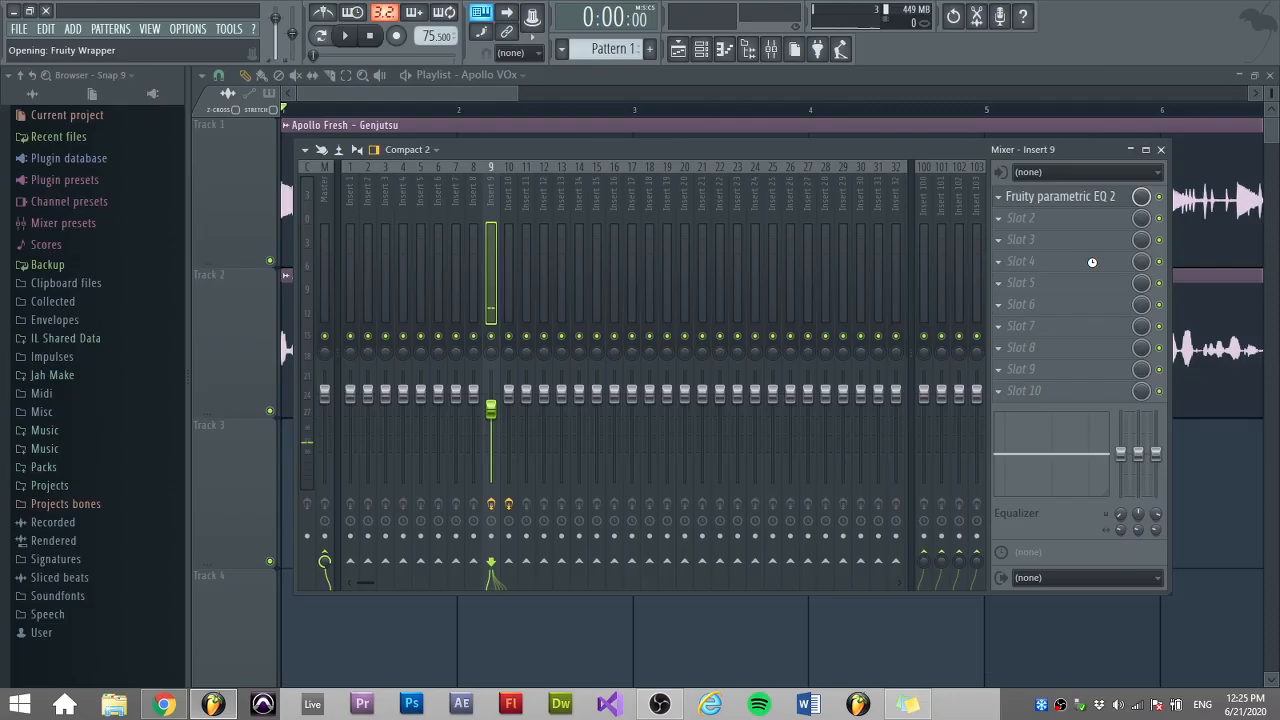
{"action": "left_click_drag", "start_coordinate": [552, 256], "coordinate": [767, 257]}
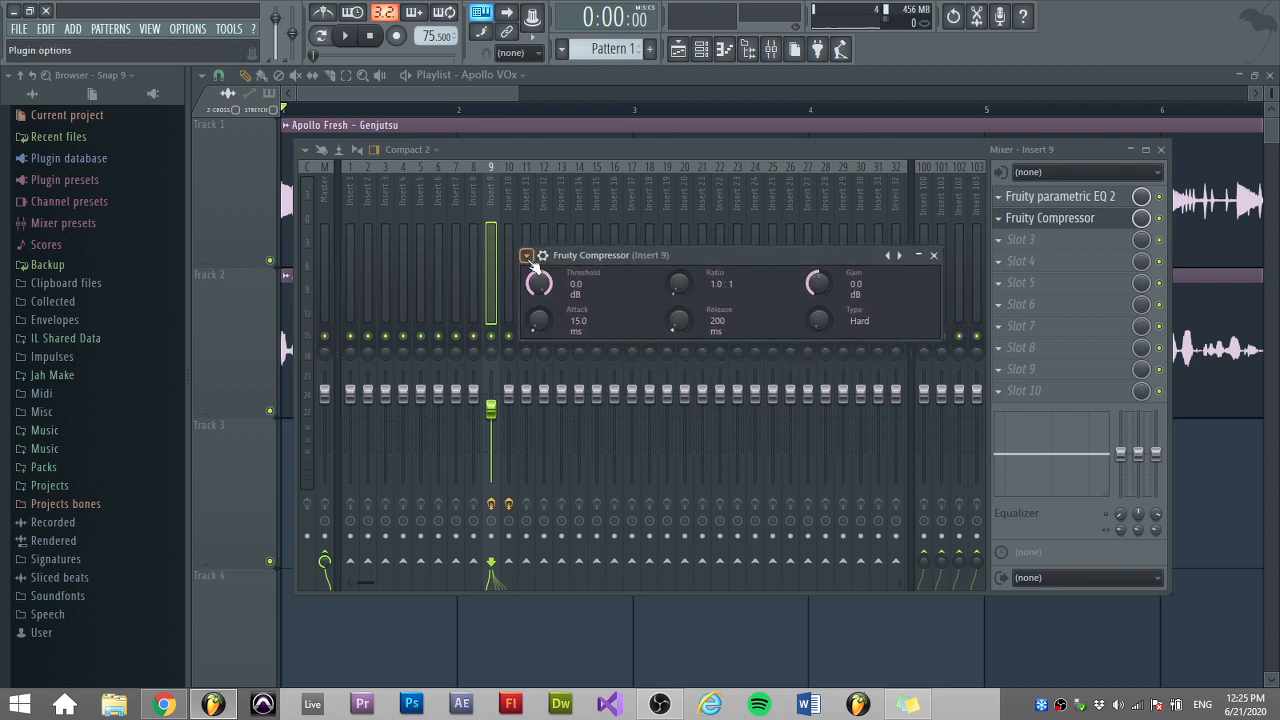
Try the Complete Mix preset in Fruity Compressor, playing the song from the start to hear it, and stop playback
{"action": "left_click", "coordinate": [528, 257]}
{"action": "mouse_move", "coordinate": [560, 302]}
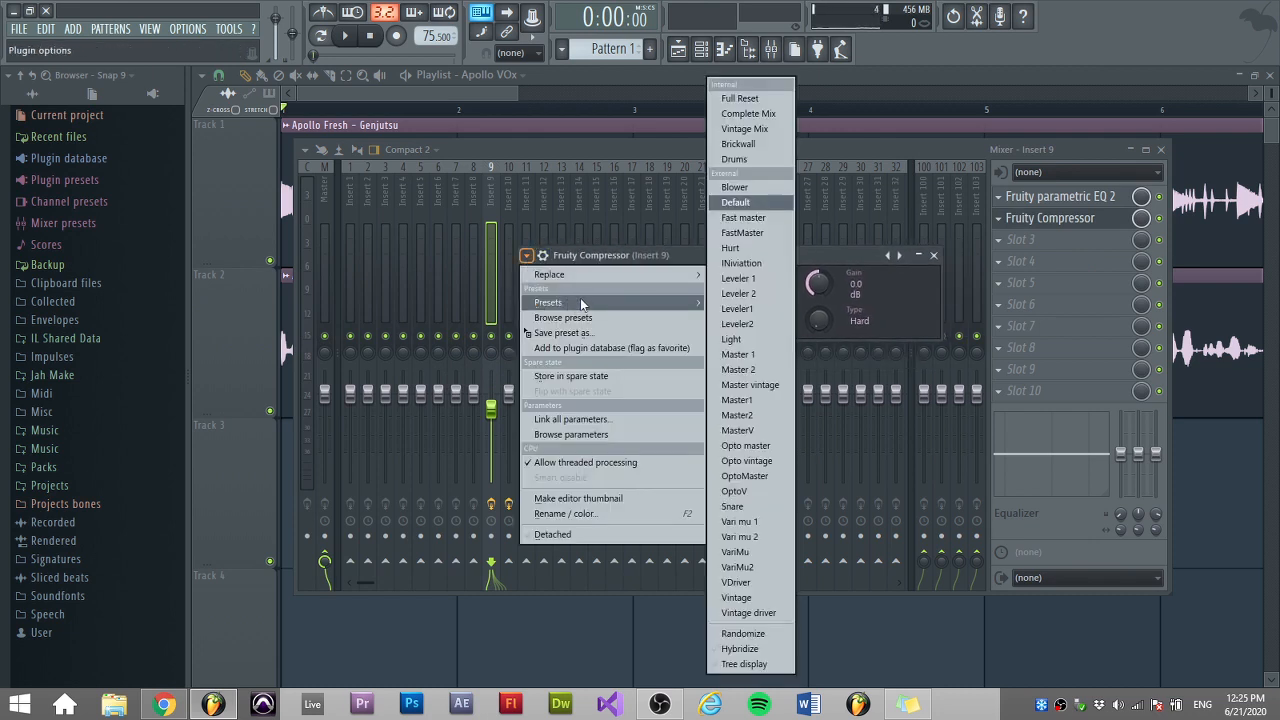
{"action": "left_click", "coordinate": [762, 118]}
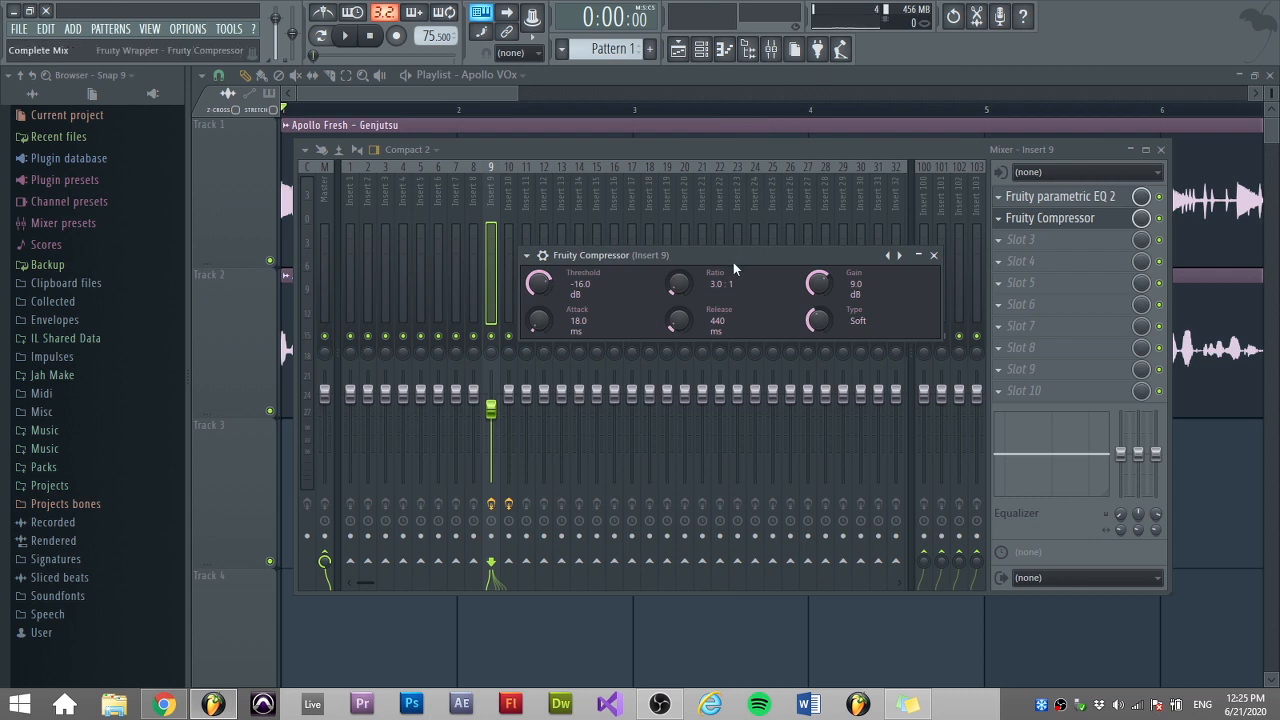
{"action": "left_click_drag", "start_coordinate": [727, 265], "coordinate": [704, 271]}
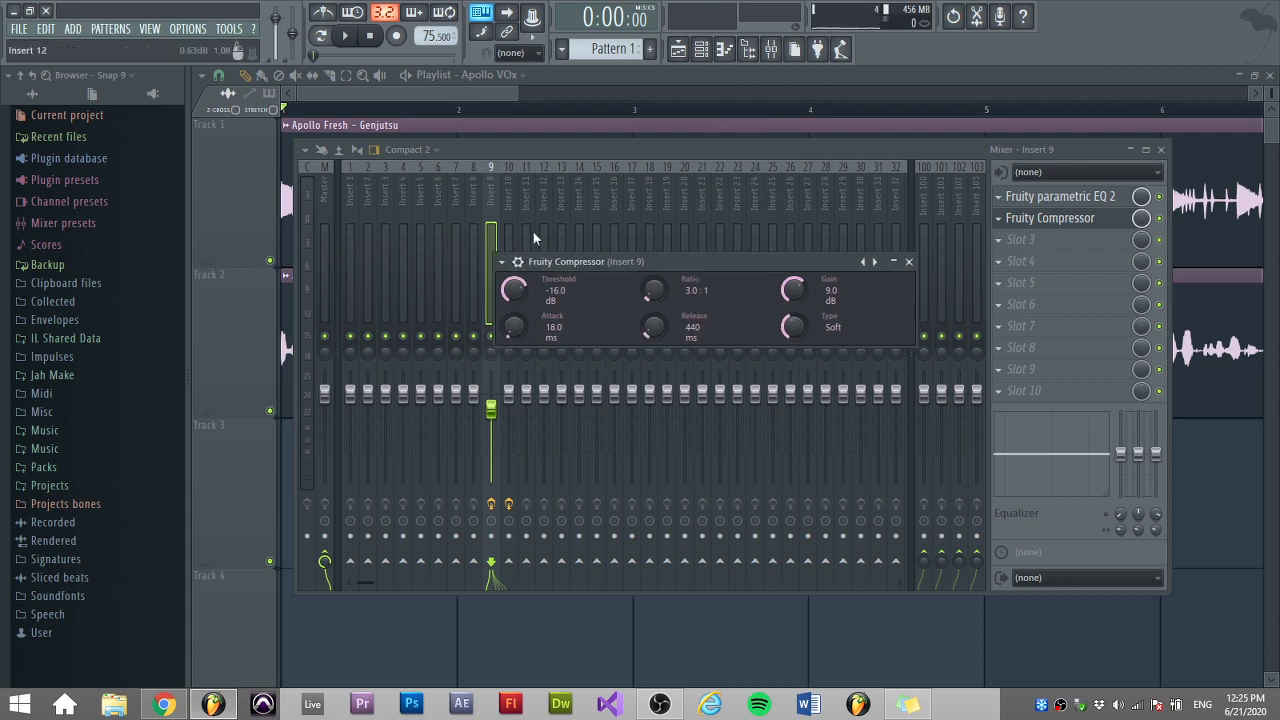
{"action": "left_click", "coordinate": [355, 43]}
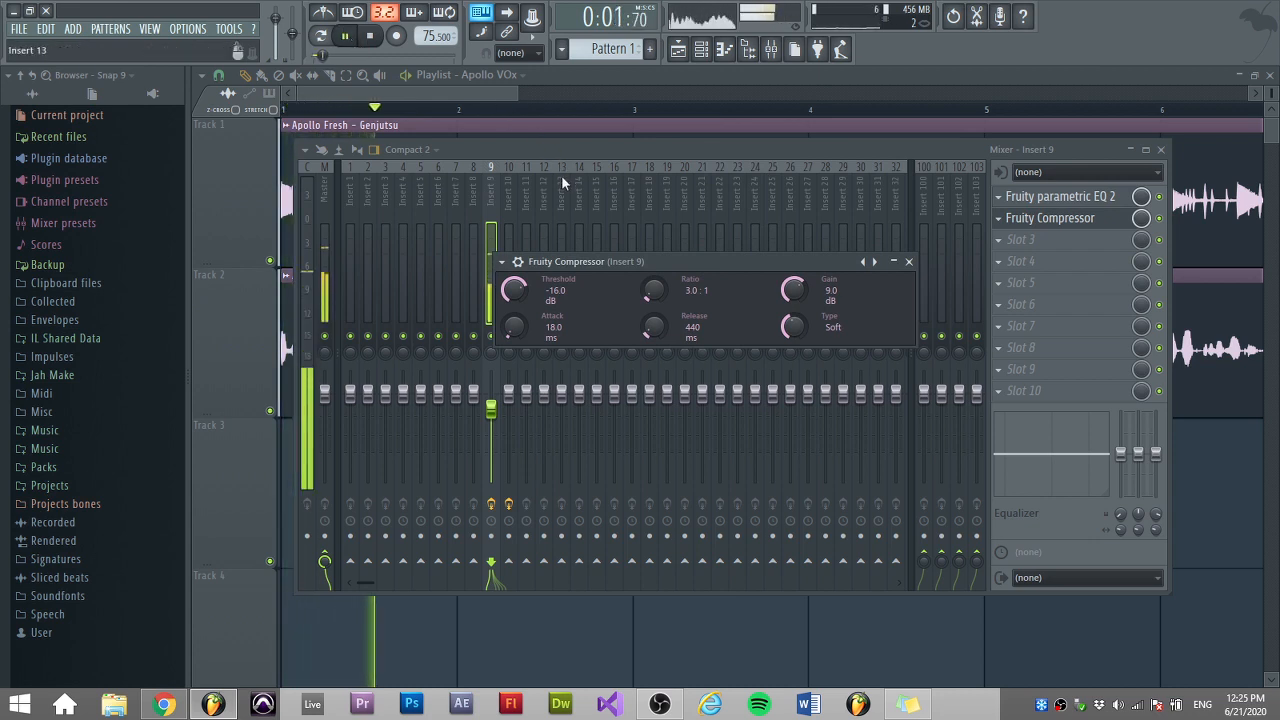
{"action": "left_click", "coordinate": [374, 37]}
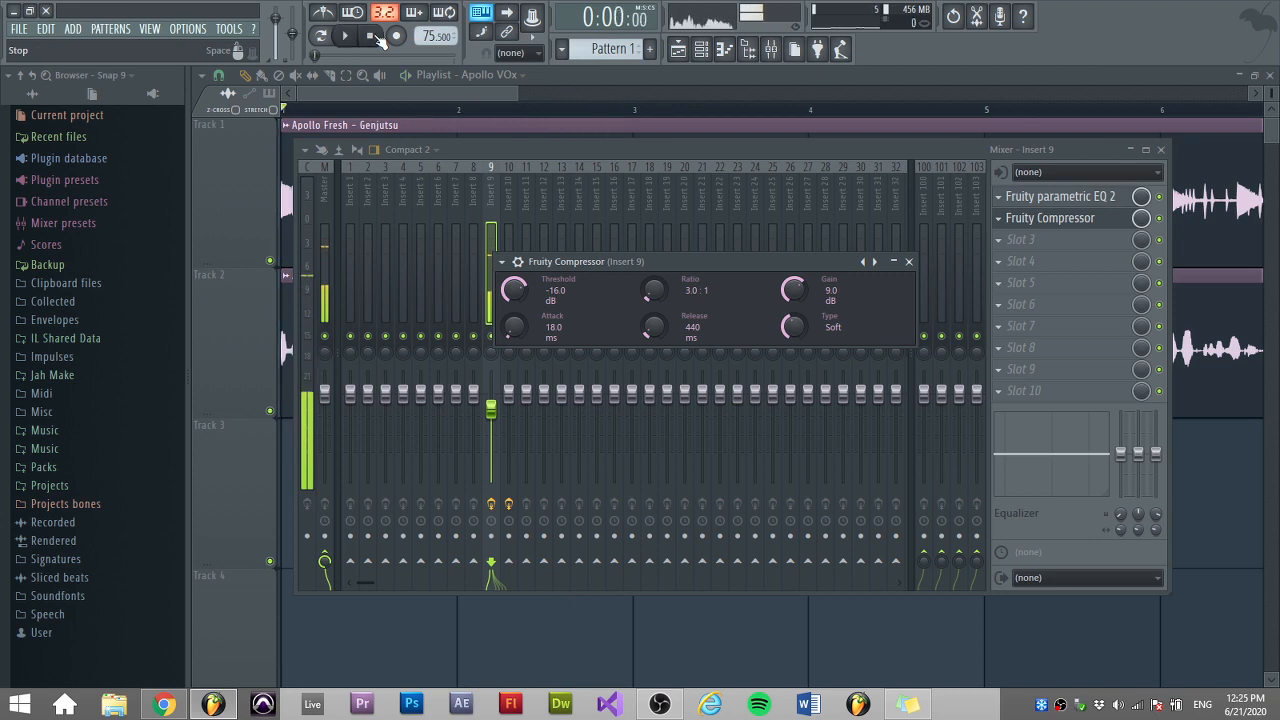
Set the compressor's gain to 0.0 dB and type to Hard, and restore its Default preset
{"action": "right_click", "coordinate": [788, 290]}
{"action": "left_click", "coordinate": [819, 296]}
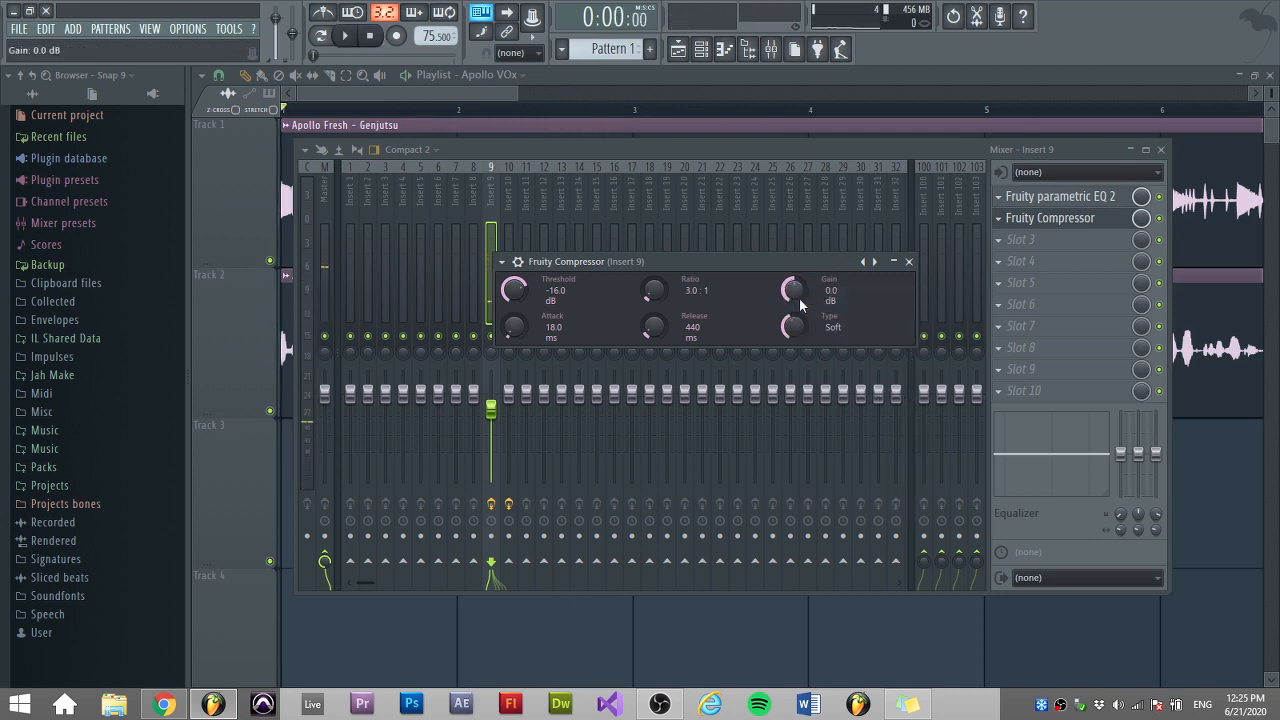
{"action": "left_click_drag", "start_coordinate": [793, 330], "coordinate": [793, 370]}
{"action": "left_click", "coordinate": [501, 262]}
{"action": "mouse_move", "coordinate": [576, 313]}
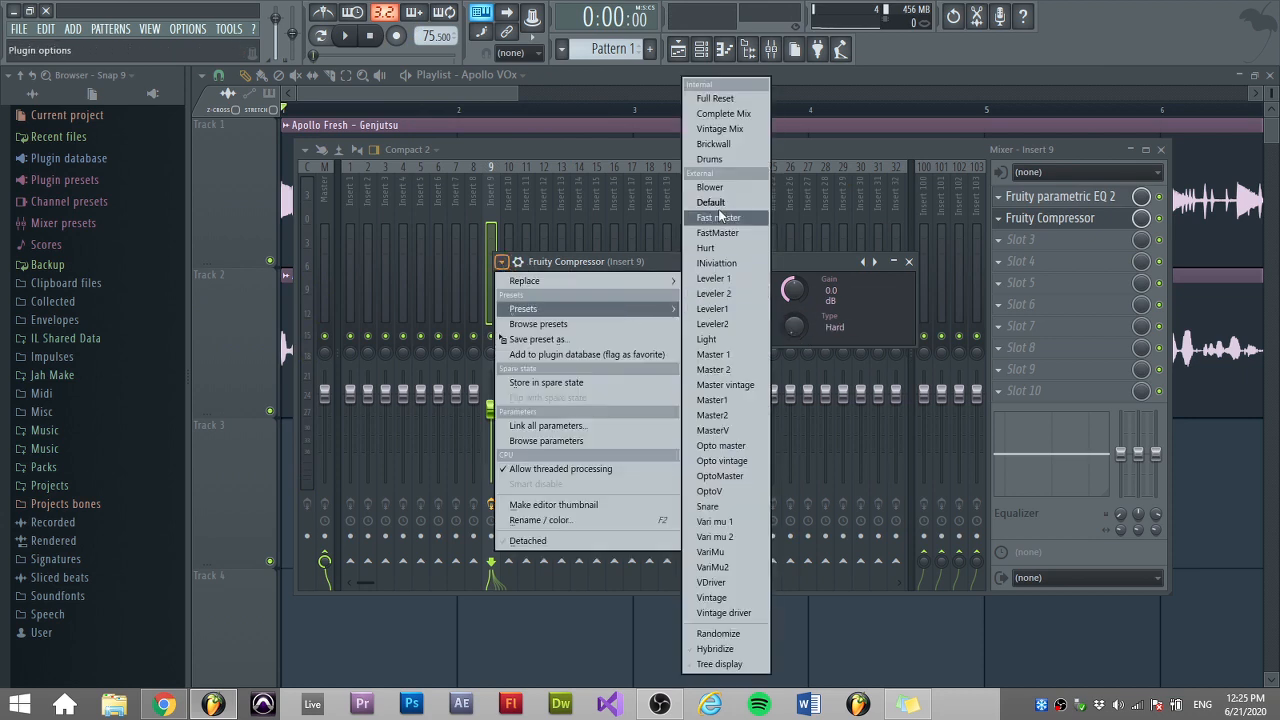
{"action": "left_click", "coordinate": [731, 203]}
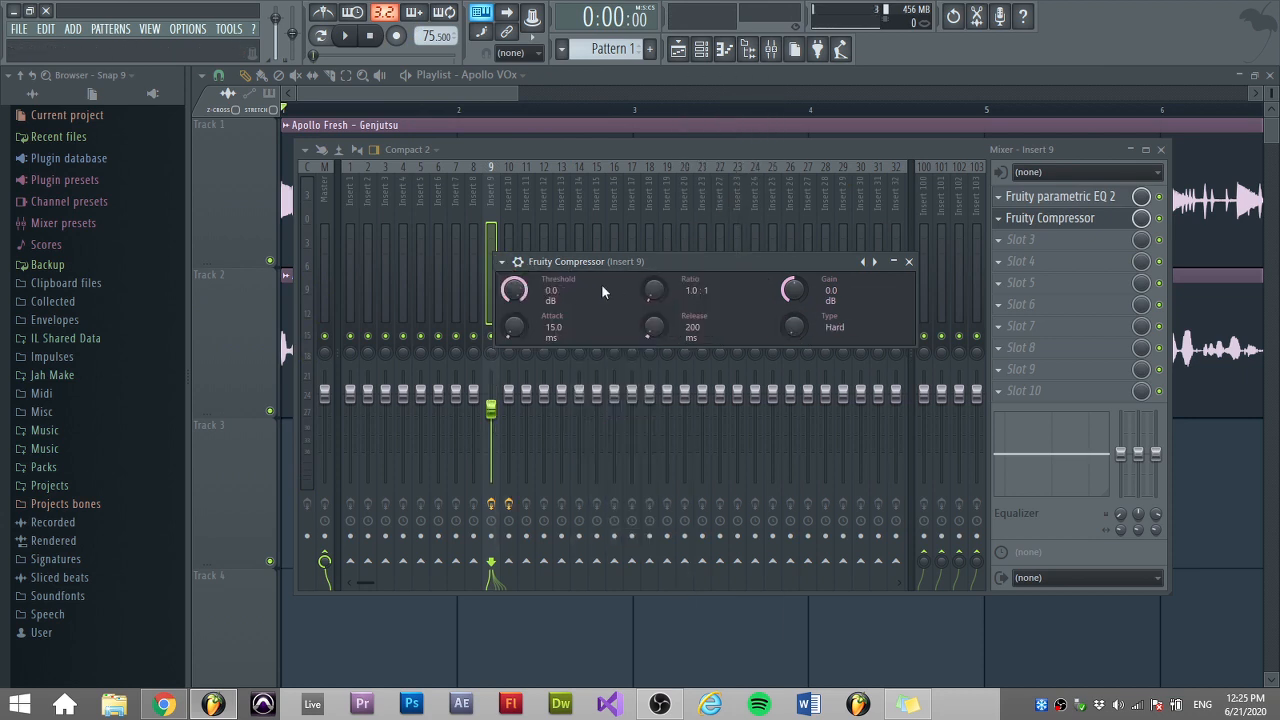
Load the compressor's Complete Mix preset, with the gain set to 0.0 dB and the type to Hard
{"action": "left_click", "coordinate": [502, 261]}
{"action": "mouse_move", "coordinate": [540, 308]}
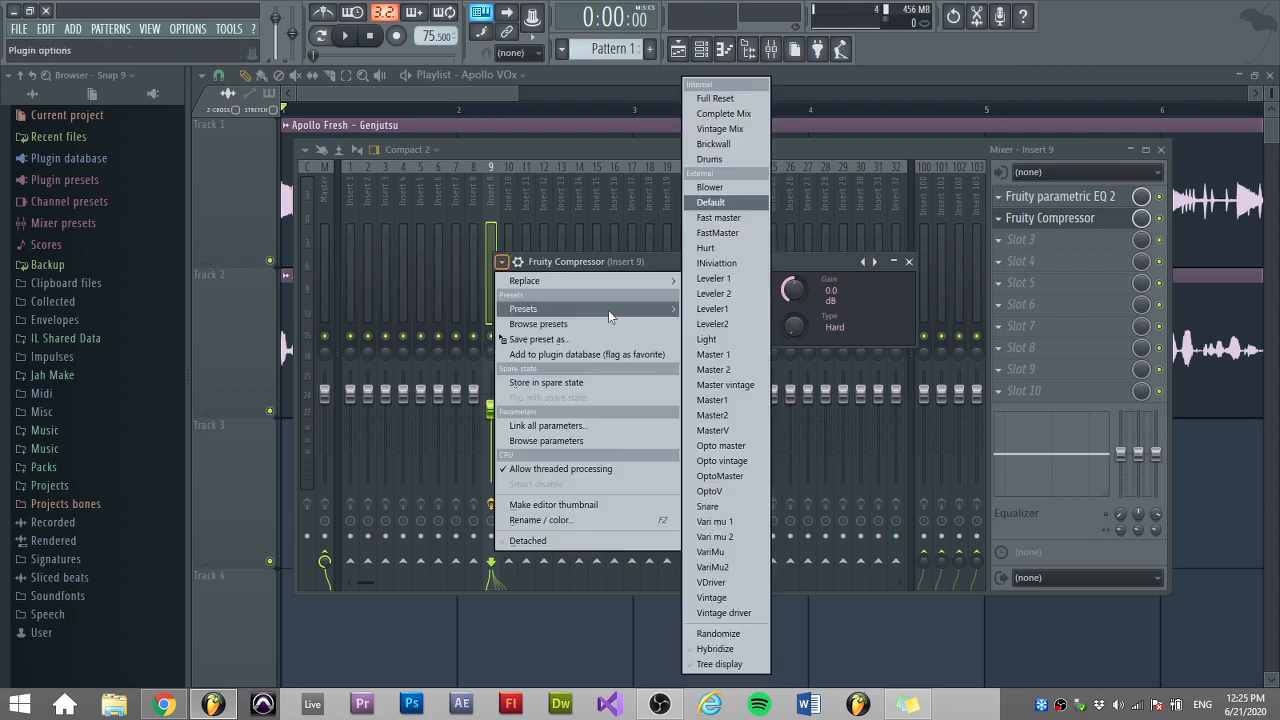
{"action": "left_click", "coordinate": [742, 123]}
{"action": "left_click_drag", "start_coordinate": [801, 286], "coordinate": [814, 334]}
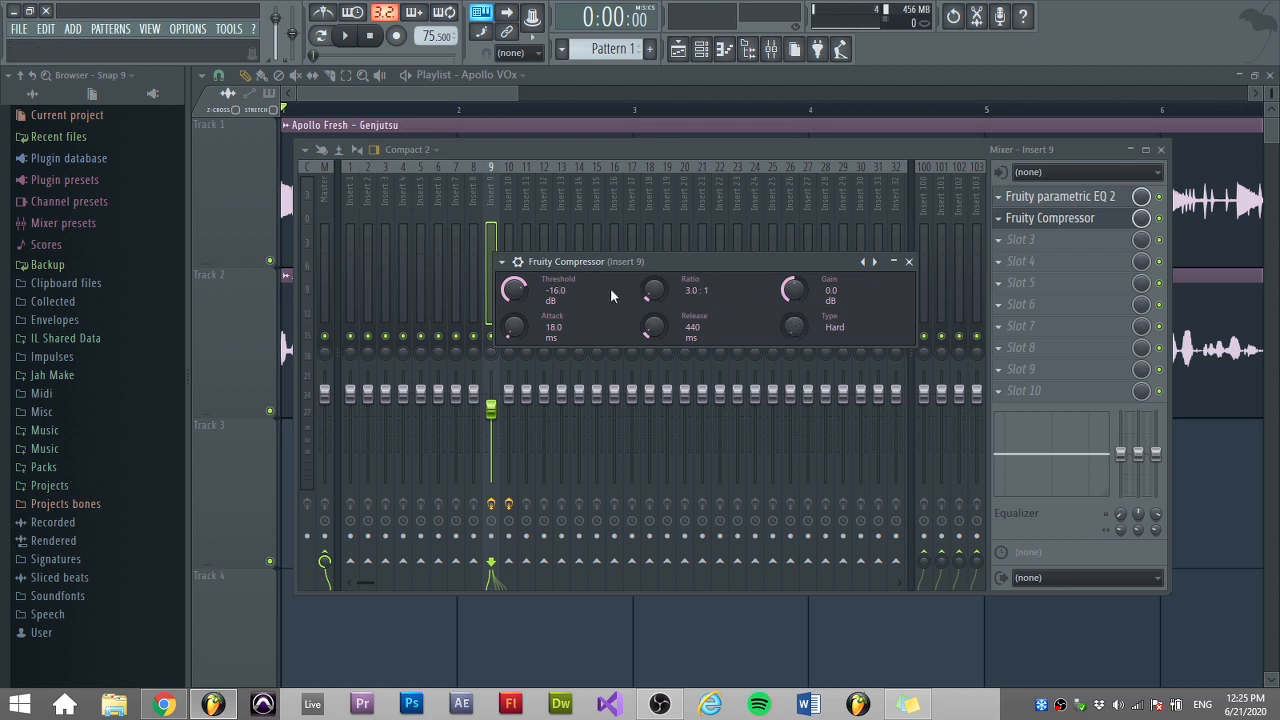
{"action": "left_click_drag", "start_coordinate": [666, 263], "coordinate": [677, 294]}
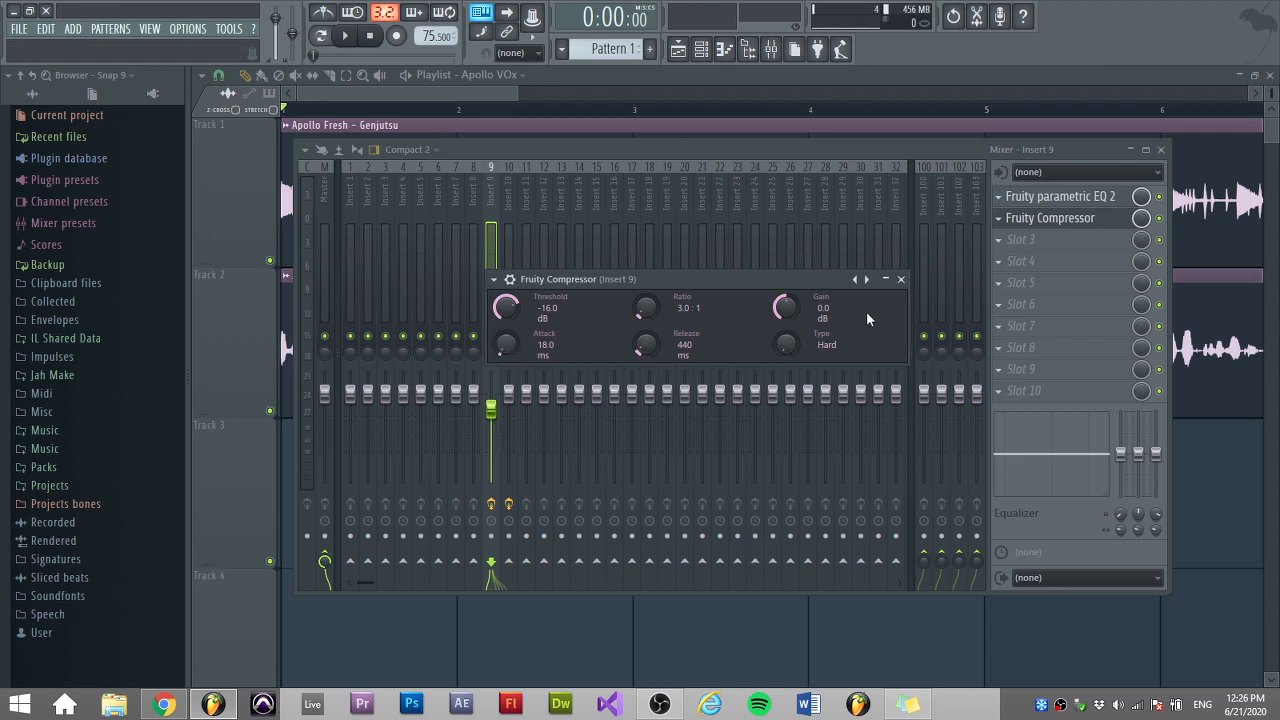
{"action": "left_click_drag", "start_coordinate": [705, 278], "coordinate": [719, 235]}
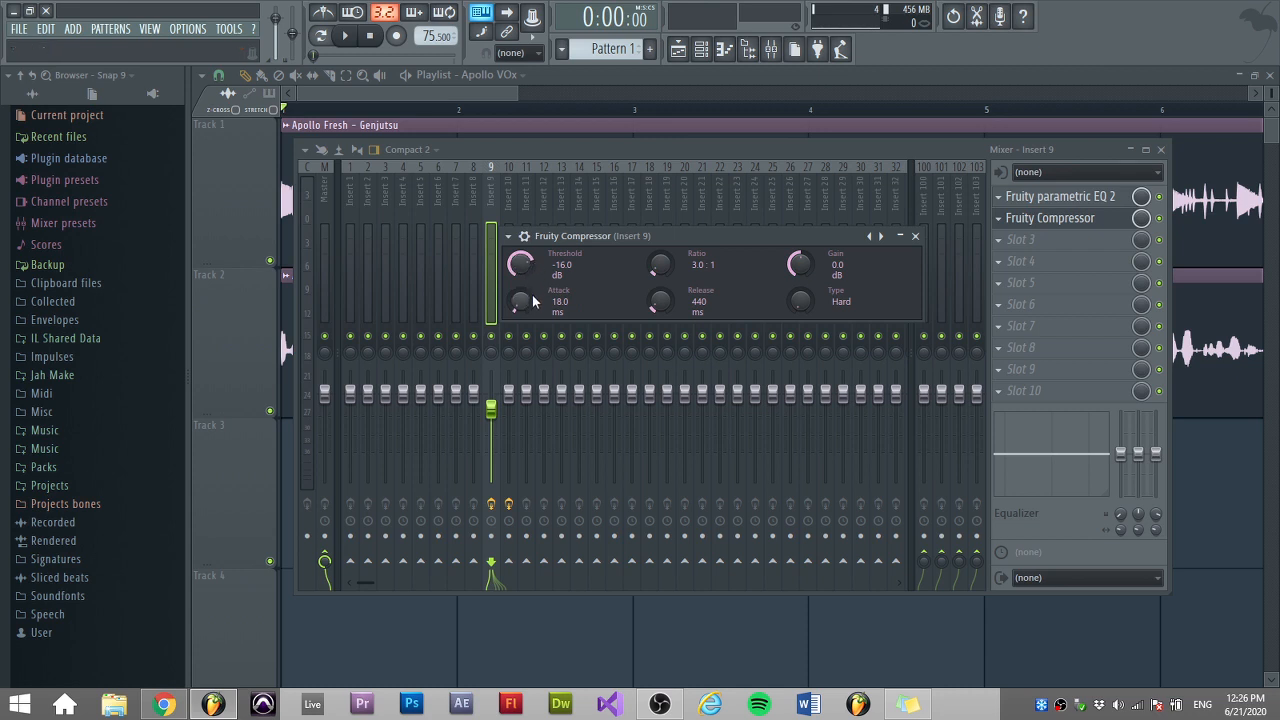
Set the compressor's attack to 2.8 ms, threshold to -20.4 dB, ratio to 2.1:1 and release to 369 ms
{"action": "left_click_drag", "start_coordinate": [529, 296], "coordinate": [529, 330]}
{"action": "left_click_drag", "start_coordinate": [529, 330], "coordinate": [529, 334]}
{"action": "left_click_drag", "start_coordinate": [520, 278], "coordinate": [520, 296]}
{"action": "left_click_drag", "start_coordinate": [660, 264], "coordinate": [660, 274]}
{"action": "left_click_drag", "start_coordinate": [660, 301], "coordinate": [819, 305]}
Close the mixer, place the compressor clear of the track waveforms, and lower its threshold to -36.5 dB
{"action": "left_click", "coordinate": [1161, 149]}
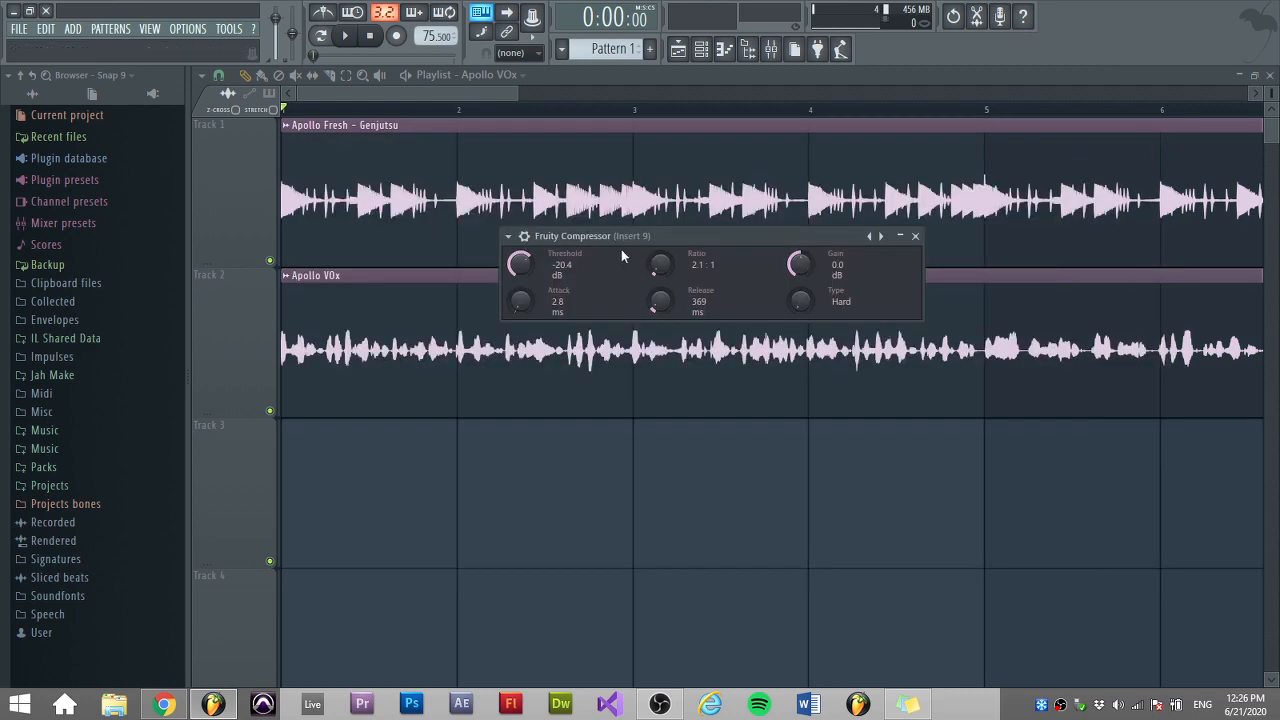
{"action": "left_click_drag", "start_coordinate": [621, 237], "coordinate": [661, 453]}
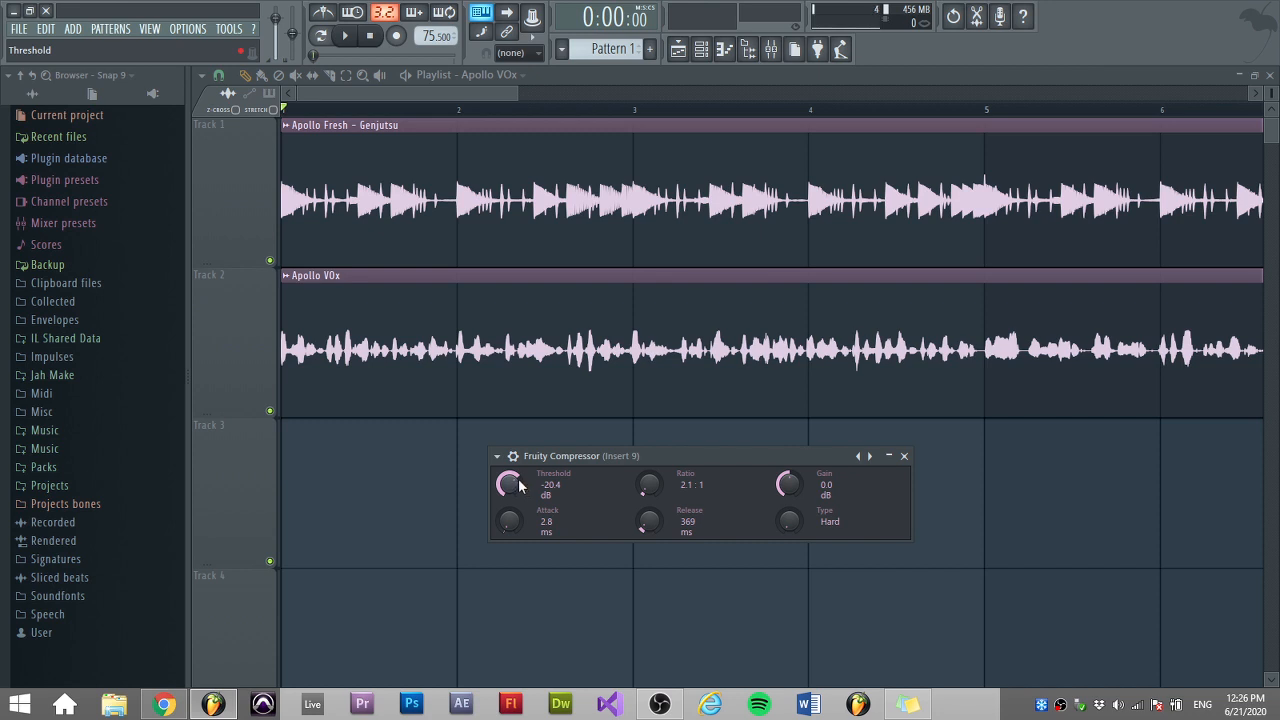
{"action": "left_click_drag", "start_coordinate": [519, 486], "coordinate": [519, 480]}
{"action": "left_click_drag", "start_coordinate": [605, 453], "coordinate": [642, 450]}
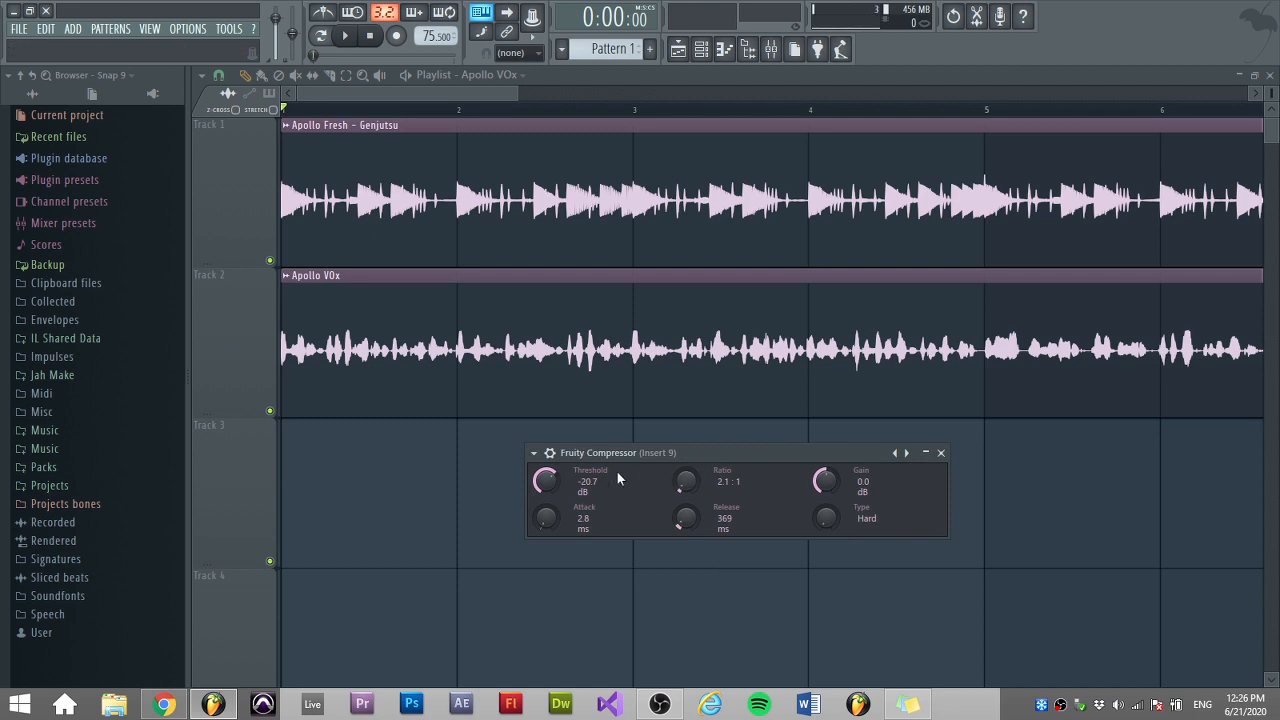
{"action": "left_click_drag", "start_coordinate": [557, 476], "coordinate": [557, 512]}
Mute Track 1 and audition the vocal alone from the start with the compressor ratio at 6.4:1 and 1.4:1, then stop playback
{"action": "left_click", "coordinate": [270, 261]}
{"action": "double_click", "coordinate": [686, 348]}
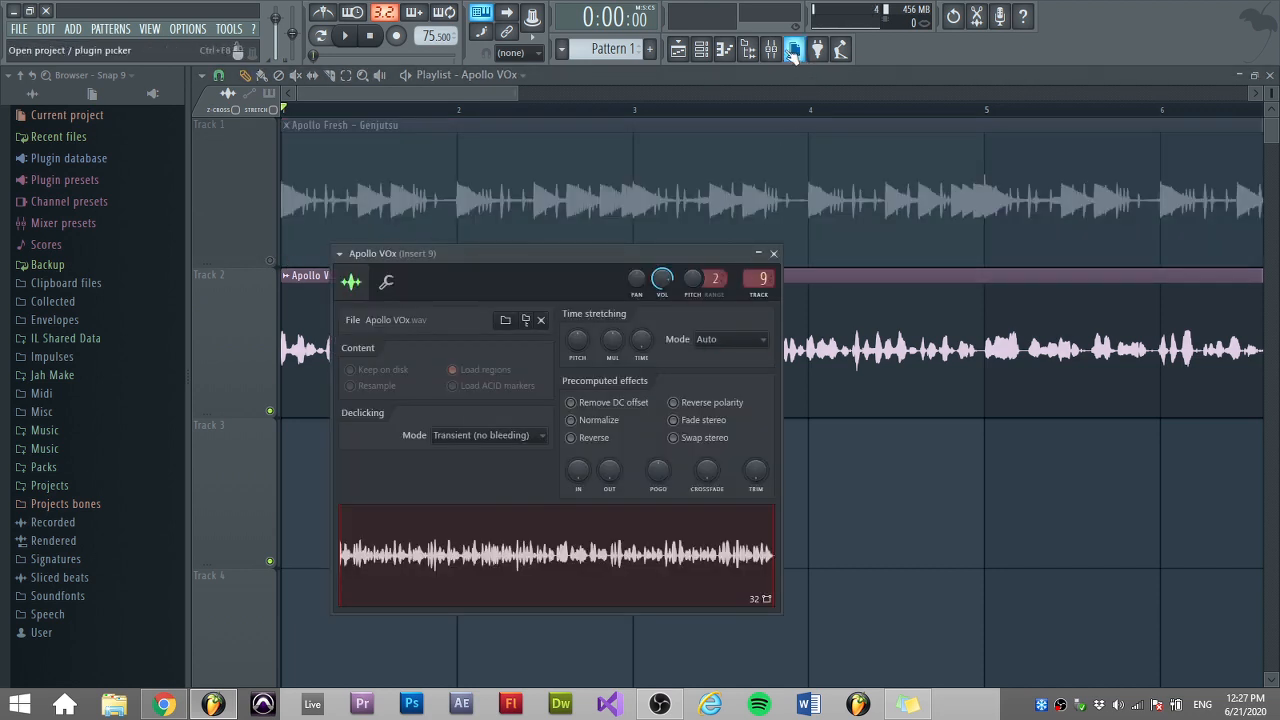
{"action": "left_click", "coordinate": [758, 279]}
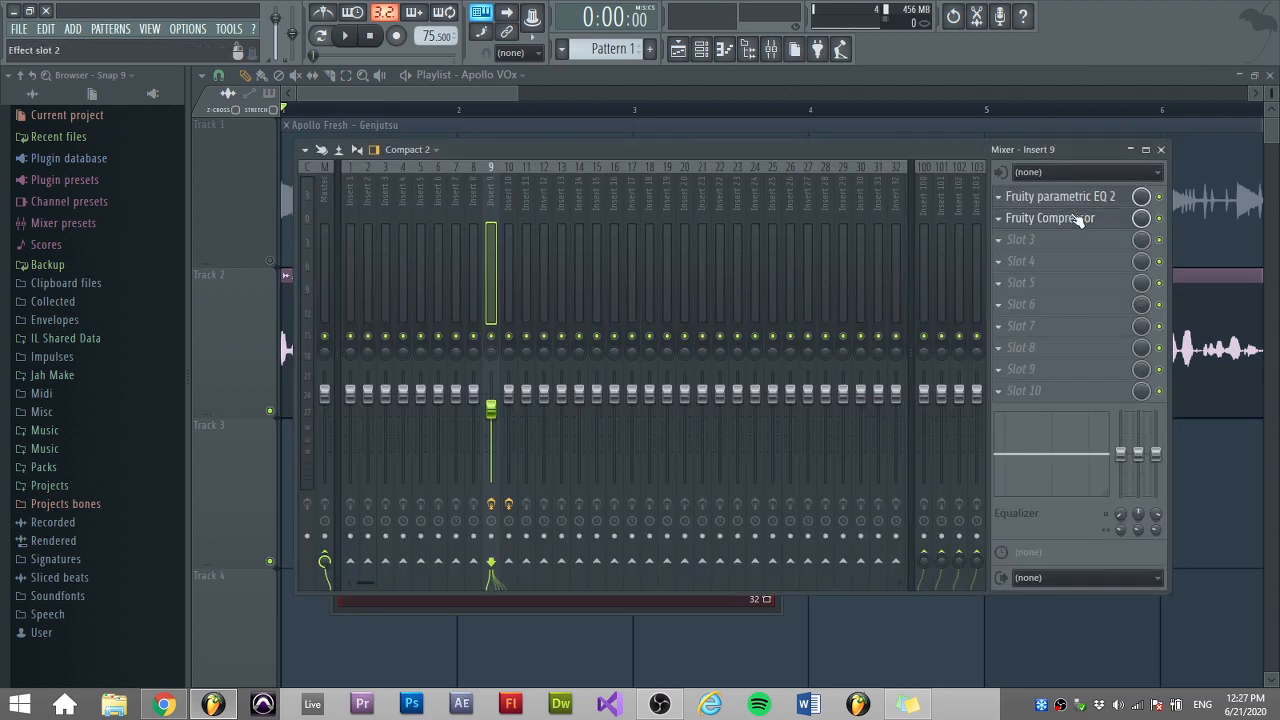
{"action": "left_click", "coordinate": [1110, 218]}
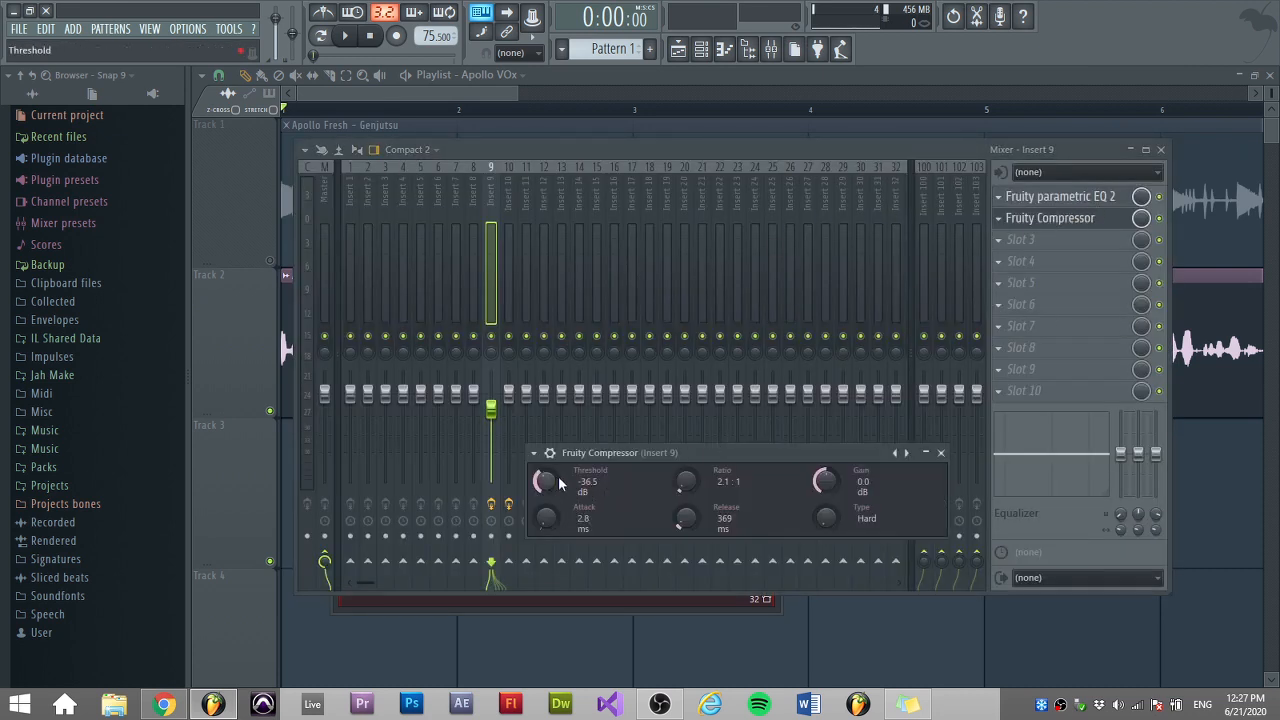
{"action": "left_click_drag", "start_coordinate": [688, 482], "coordinate": [688, 440]}
{"action": "left_click", "coordinate": [345, 36]}
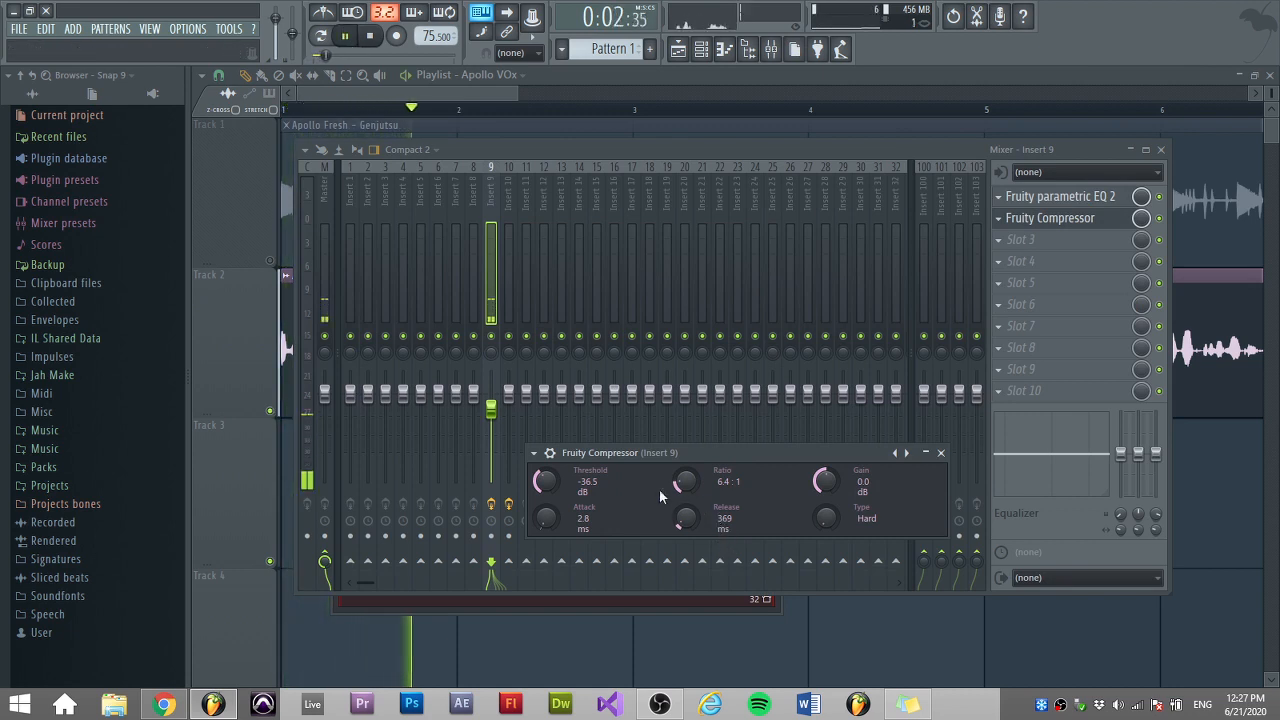
{"action": "left_click_drag", "start_coordinate": [686, 482], "coordinate": [687, 529]}
{"action": "left_click", "coordinate": [371, 36]}
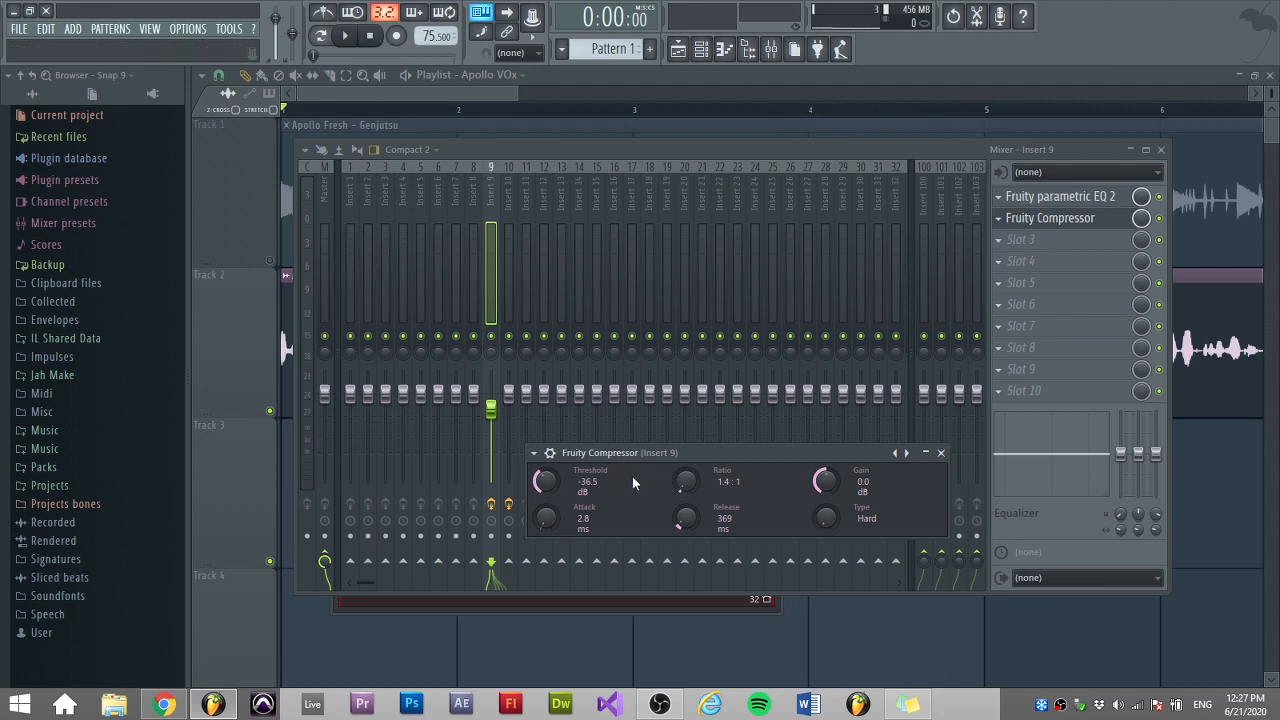
Set the compressor's threshold to -19.9 dB and ratio to 2.2:1, and start playback of the vocal
{"action": "left_click_drag", "start_coordinate": [576, 484], "coordinate": [576, 458]}
{"action": "left_click_drag", "start_coordinate": [685, 481], "coordinate": [685, 476]}
{"action": "key", "text": "space"}
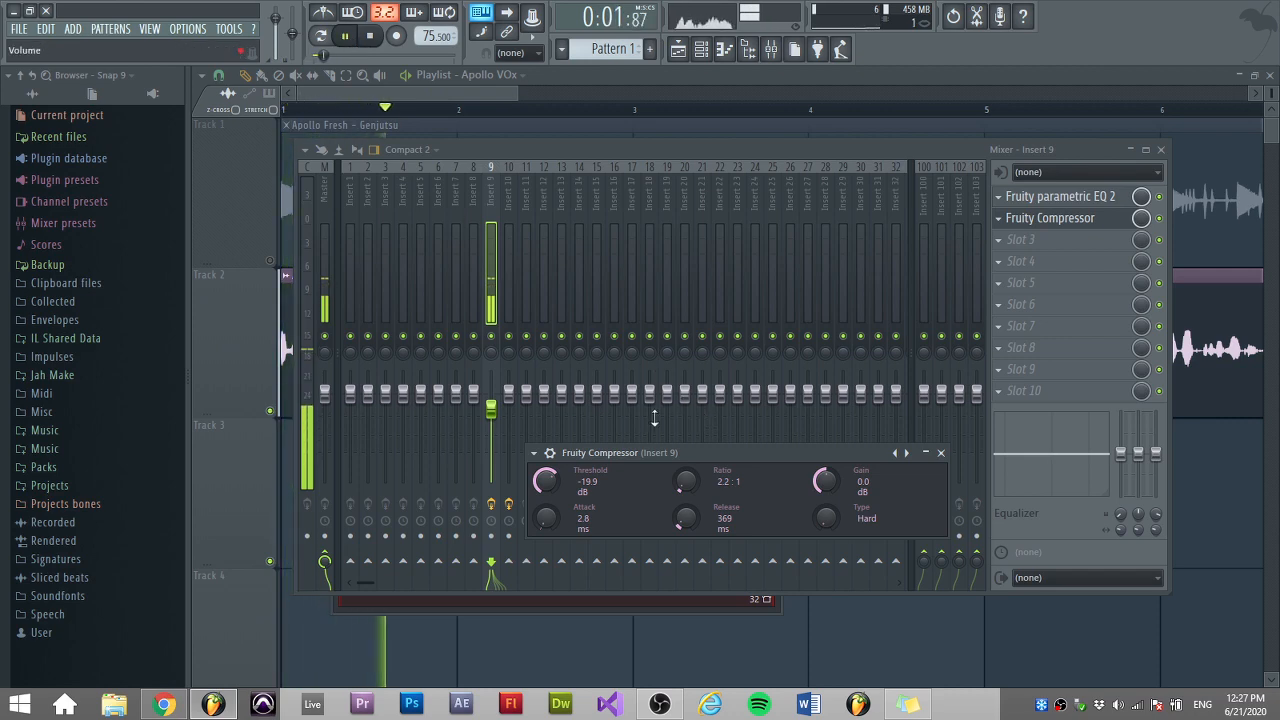
Unmute Track 1 and reopen the Insert 9 compressor while listening to the vocal with the beat, and stop playback
{"action": "left_click", "coordinate": [269, 259]}
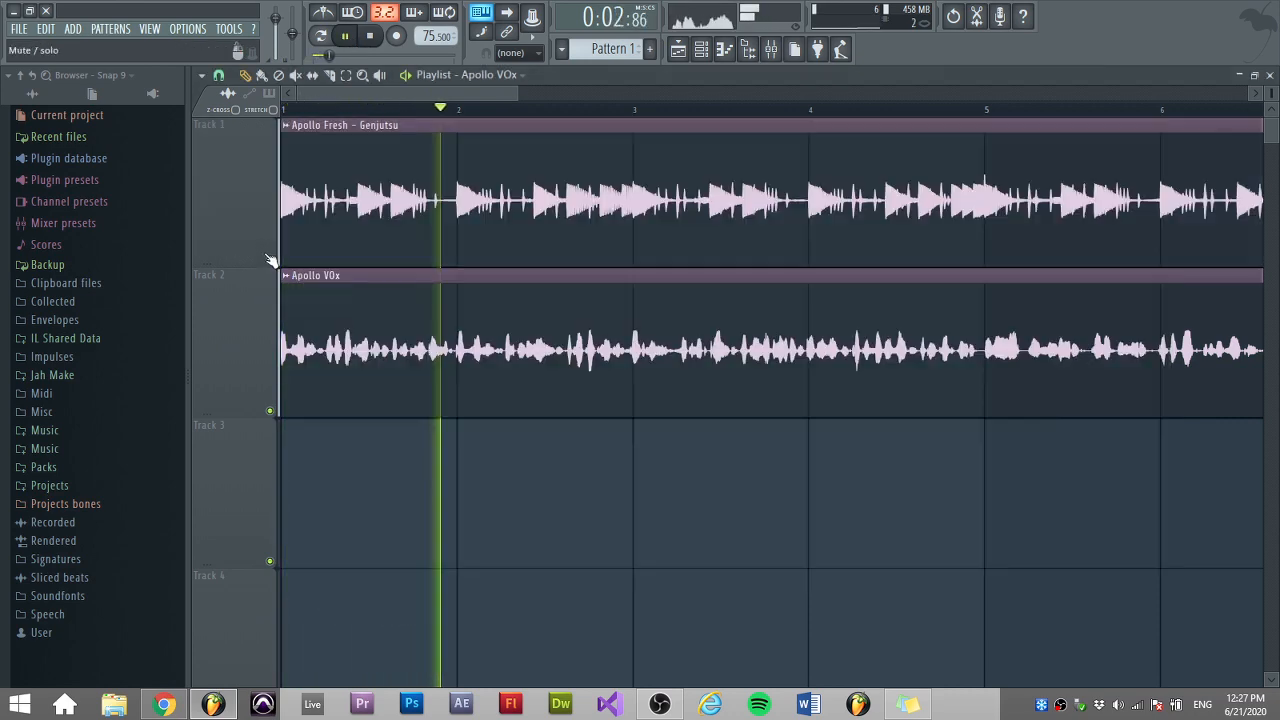
{"action": "left_click", "coordinate": [771, 48]}
{"action": "left_click", "coordinate": [1062, 218]}
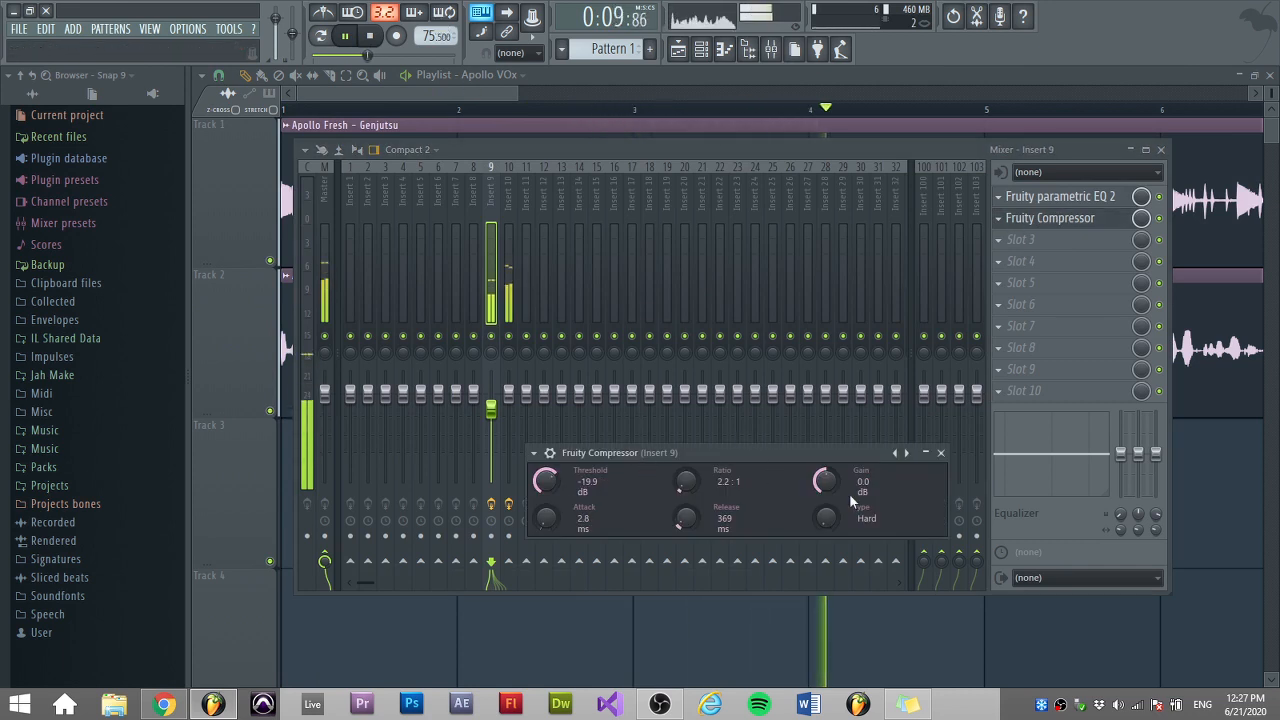
{"action": "left_click", "coordinate": [377, 40]}
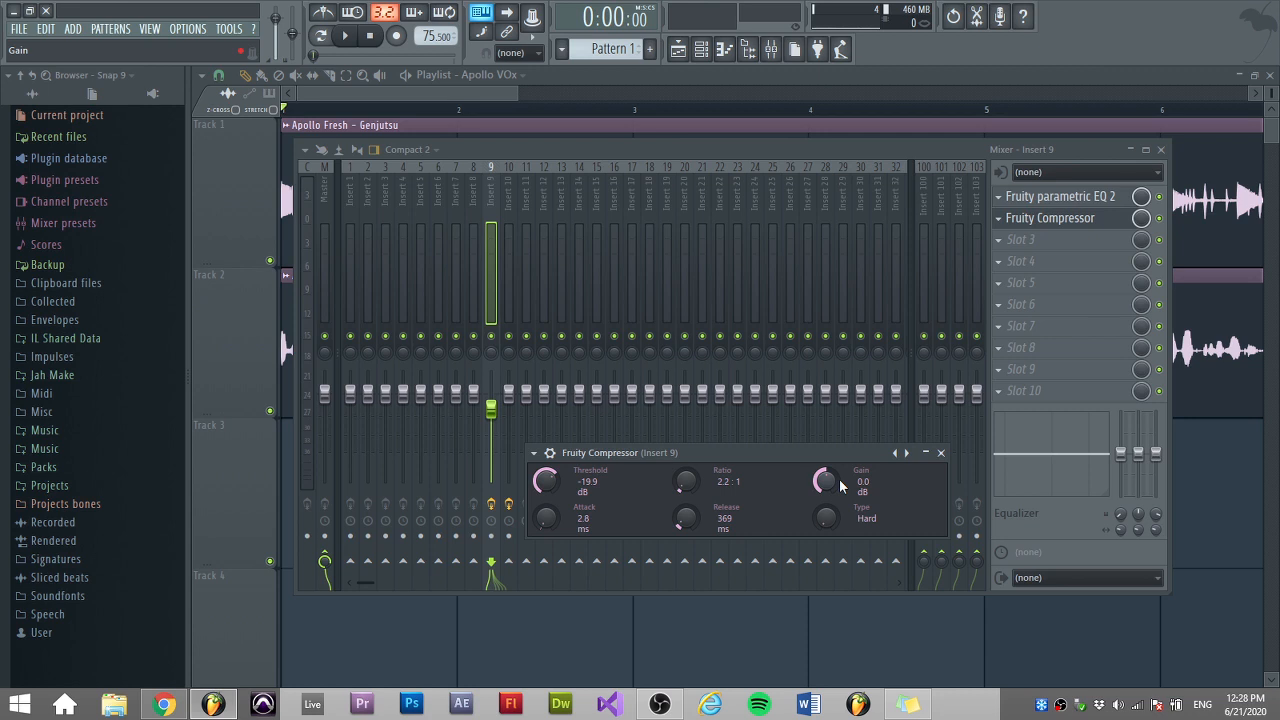
Raise the compressor's gain to 3.0 dB and set its threshold to -20.5 dB while playing the song, and stop playback
{"action": "left_click_drag", "start_coordinate": [821, 484], "coordinate": [821, 478]}
{"action": "left_click", "coordinate": [350, 38]}
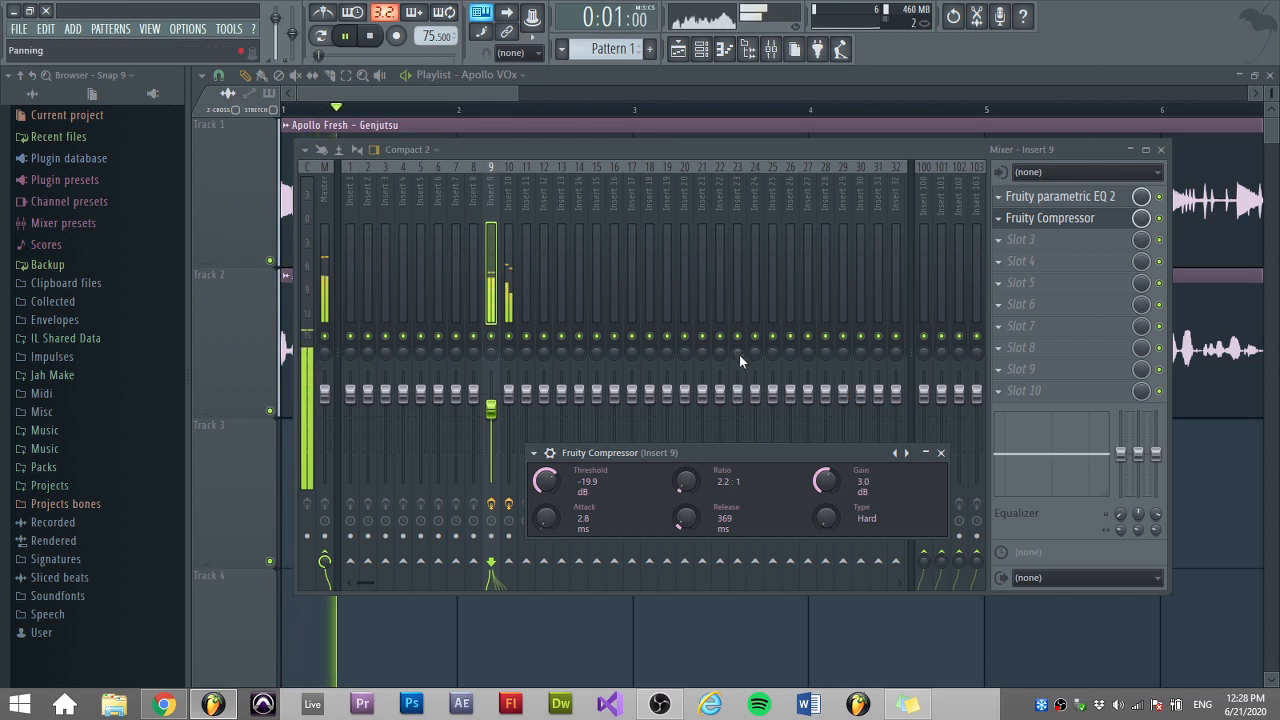
{"action": "left_click_drag", "start_coordinate": [767, 452], "coordinate": [726, 439]}
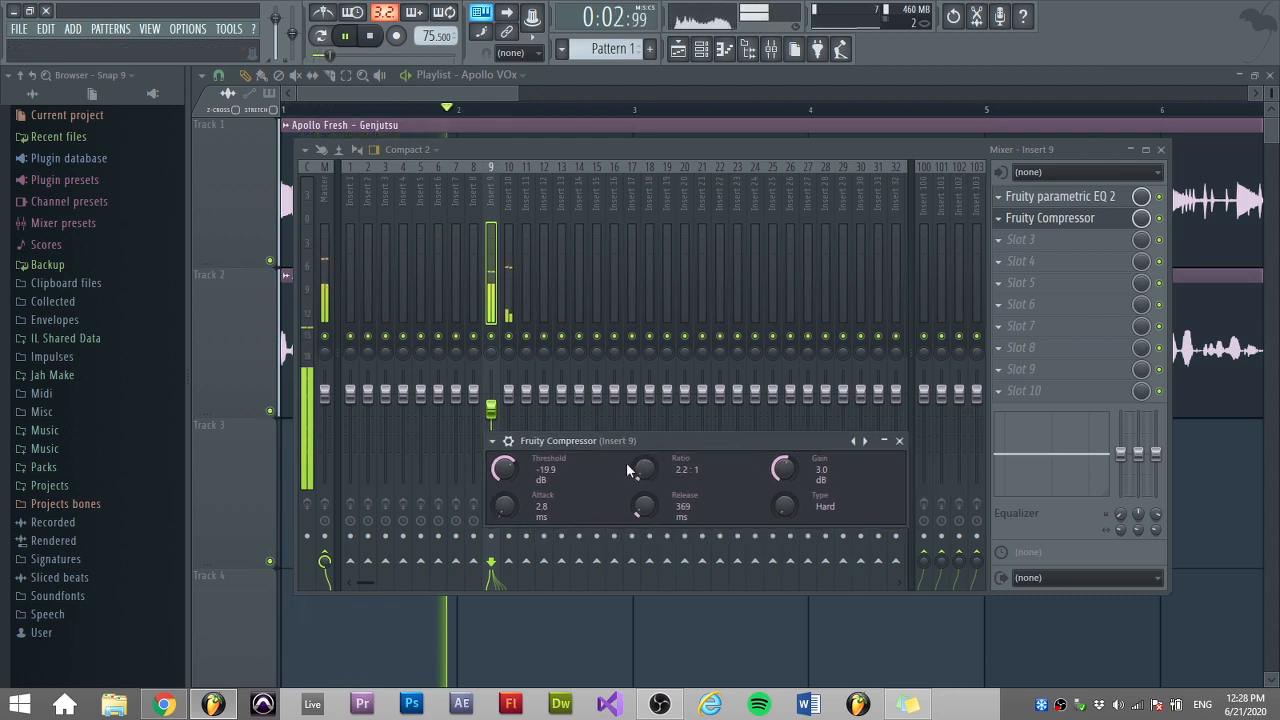
{"action": "left_click_drag", "start_coordinate": [505, 469], "coordinate": [505, 472]}
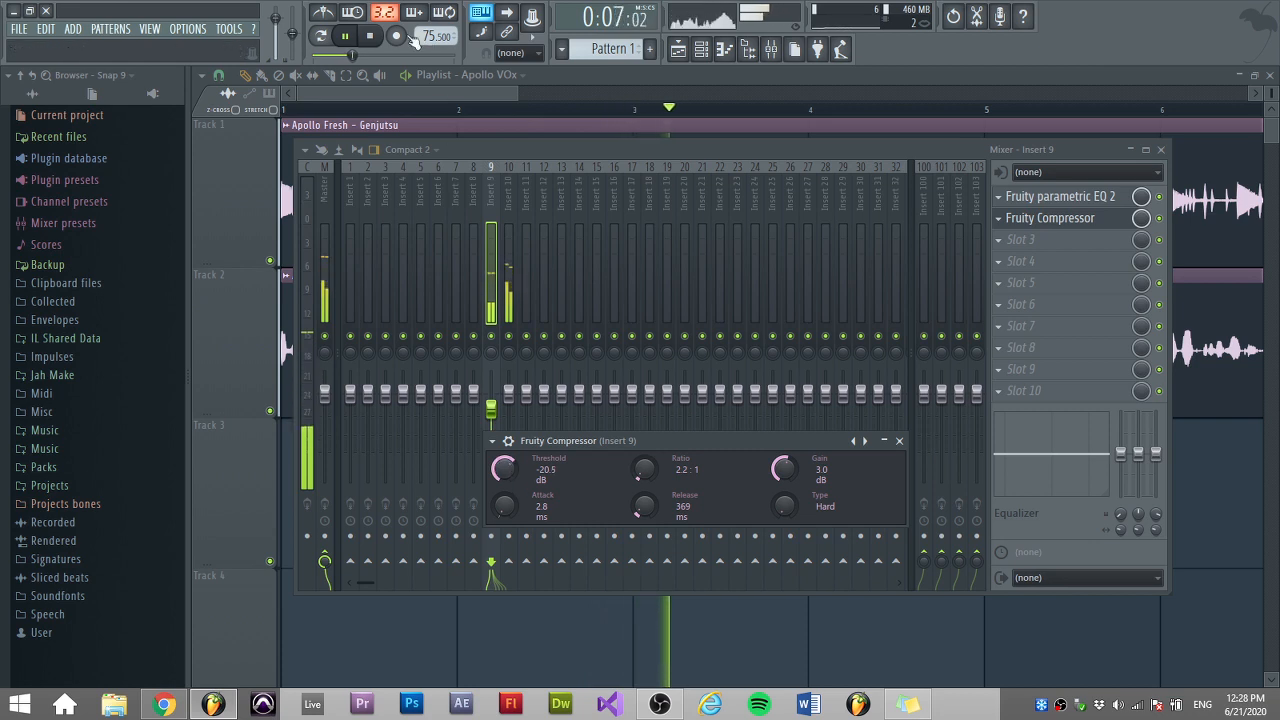
{"action": "left_click", "coordinate": [370, 36]}
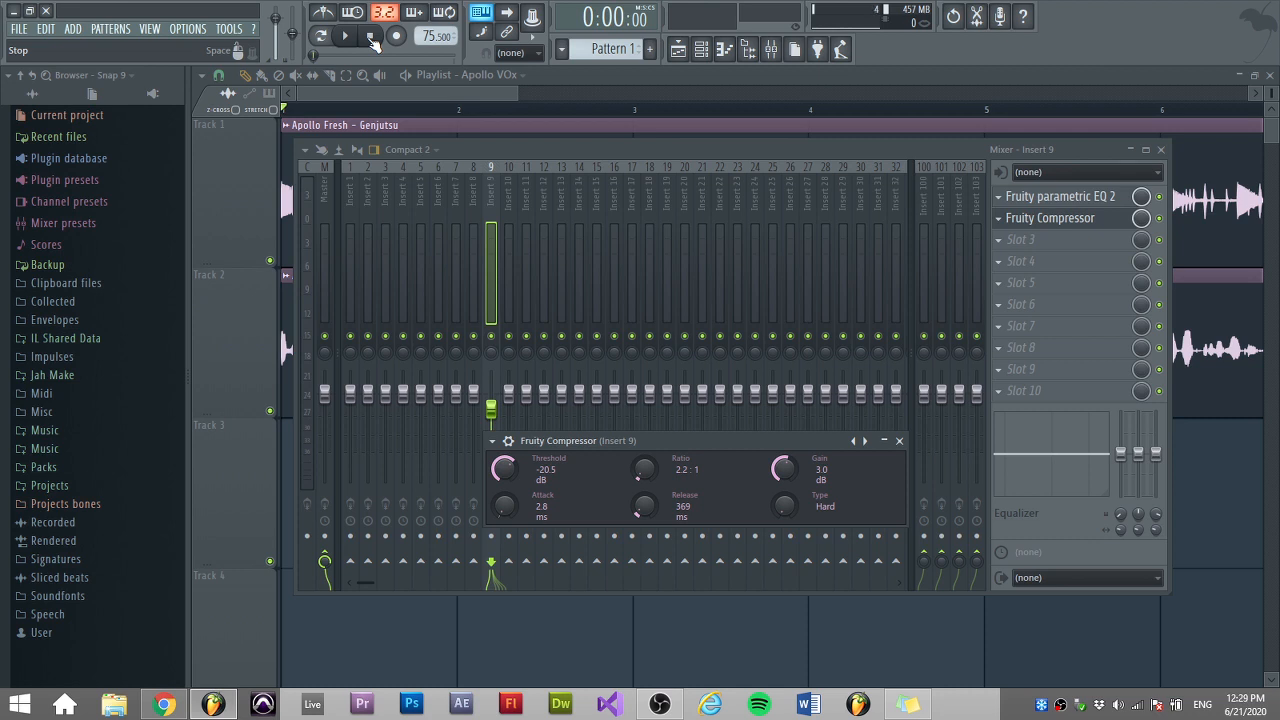
Set the compressor's threshold to -21.9 dB and ratio to 2.5:1 during playback, and toggle its effect slot to compare the sound
{"action": "left_click", "coordinate": [345, 36]}
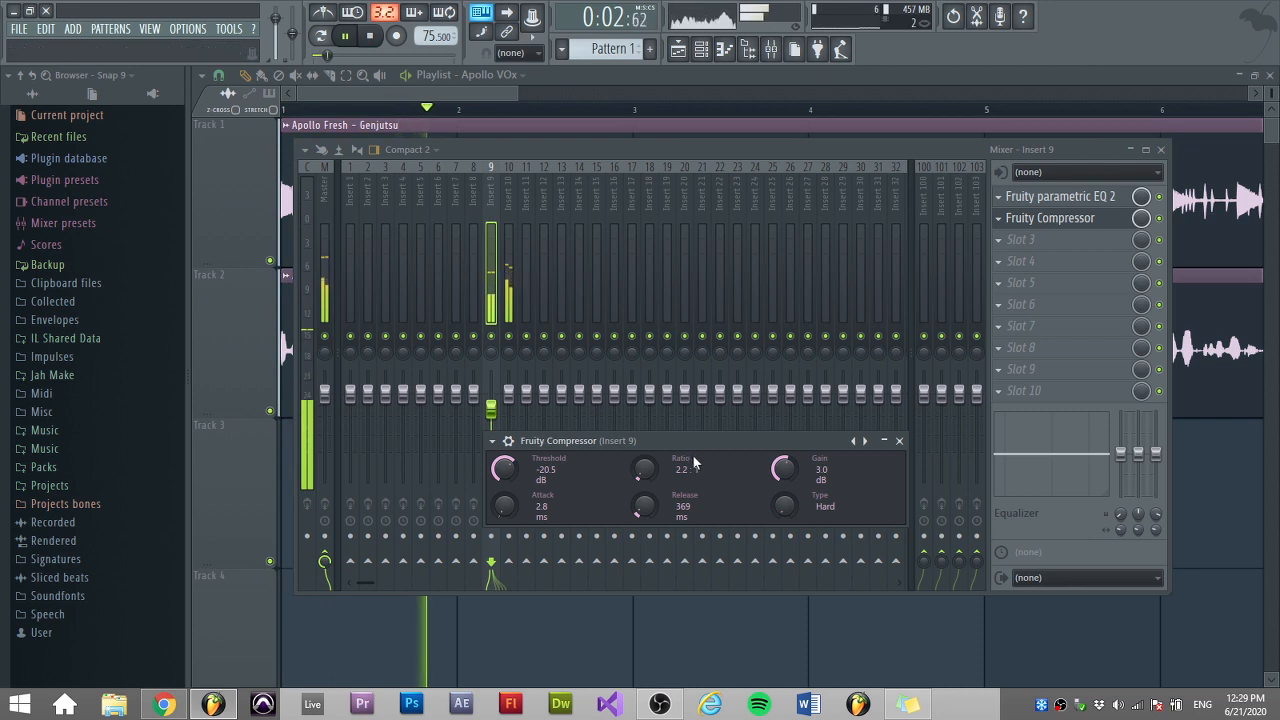
{"action": "left_click_drag", "start_coordinate": [505, 469], "coordinate": [505, 478]}
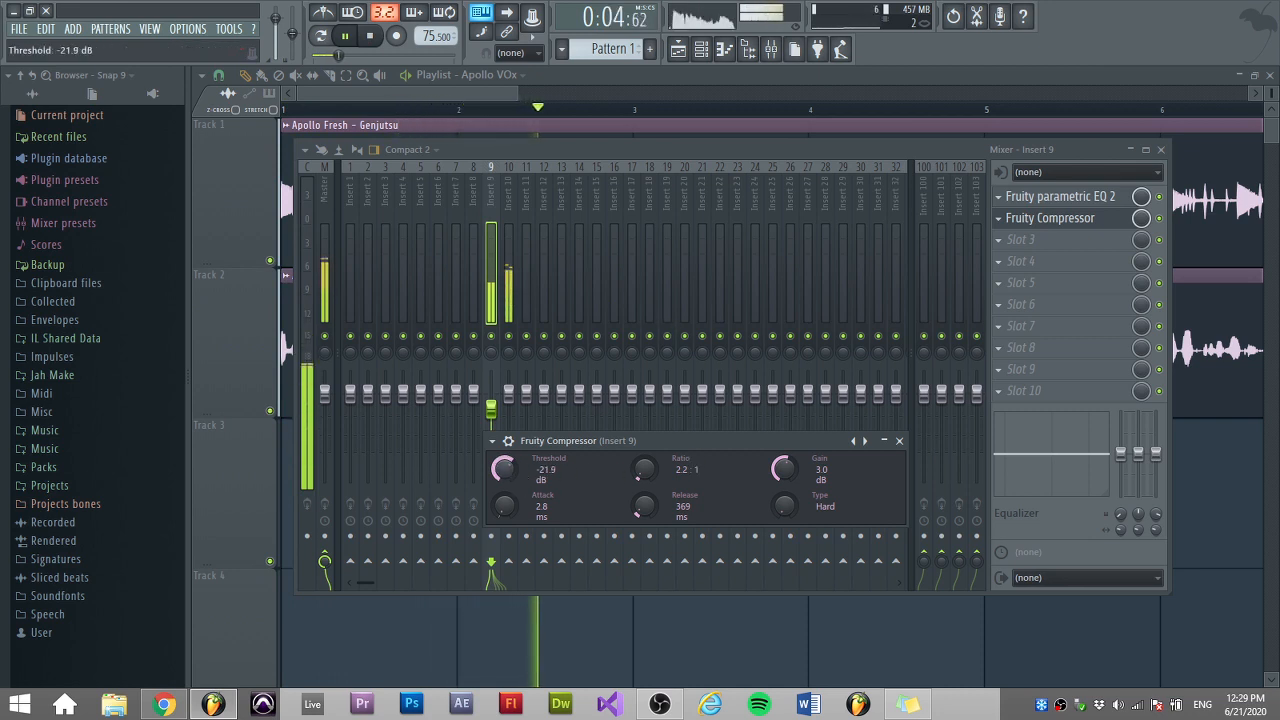
{"action": "left_click_drag", "start_coordinate": [644, 469], "coordinate": [644, 463]}
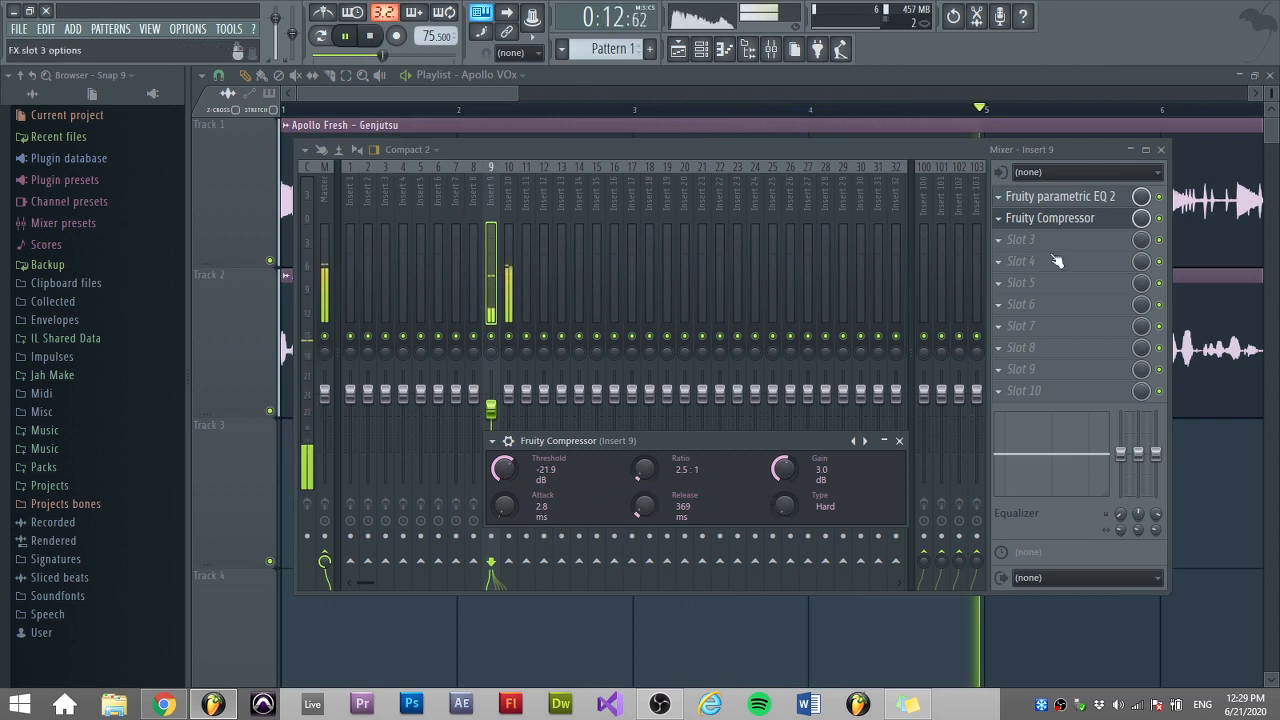
{"action": "left_click", "coordinate": [1160, 218]}
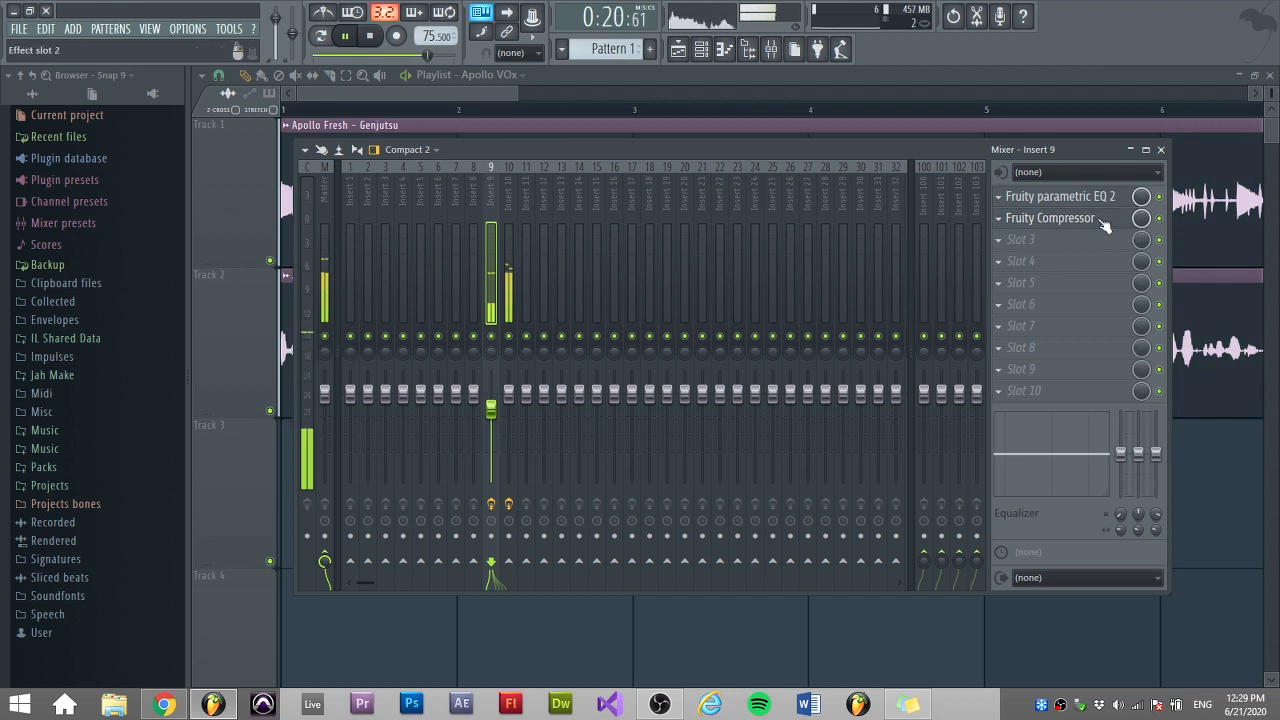
Reopen the Insert 9 compressor with playback stopped and set its attack to 1.8 ms and release to 339 ms
{"action": "left_click", "coordinate": [1050, 218]}
{"action": "left_click", "coordinate": [372, 36]}
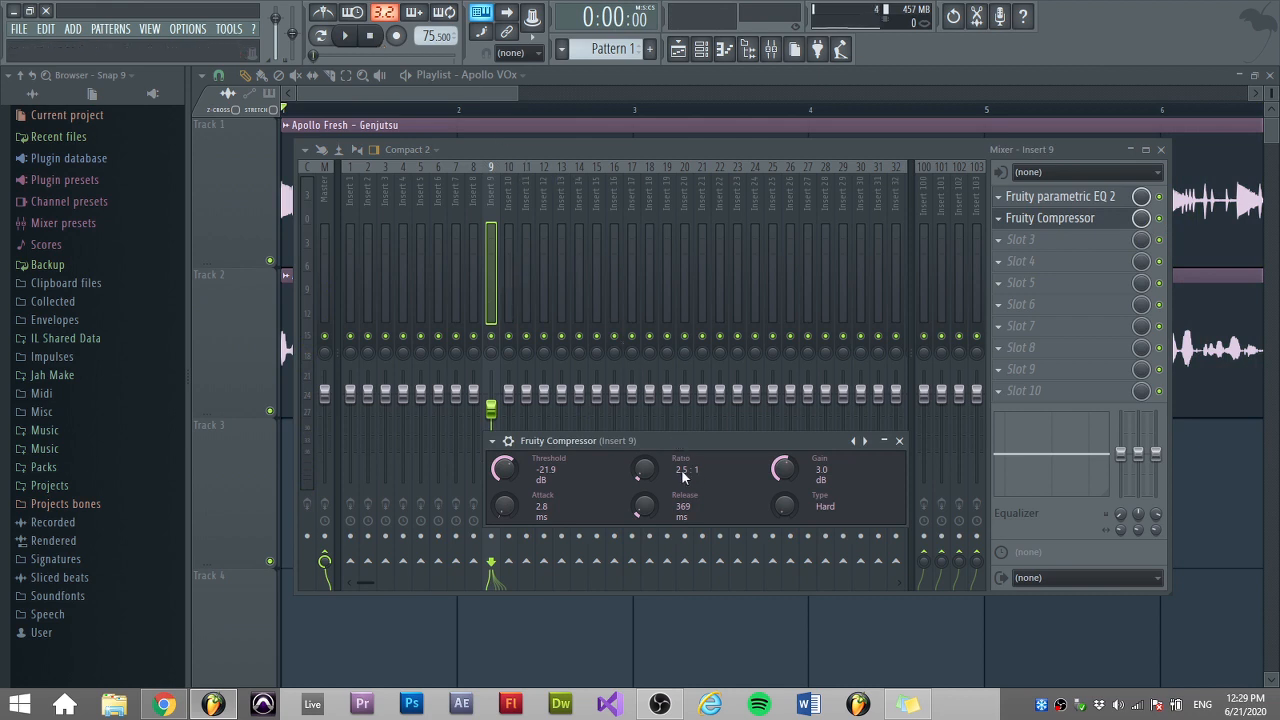
{"action": "left_click_drag", "start_coordinate": [666, 440], "coordinate": [630, 429]}
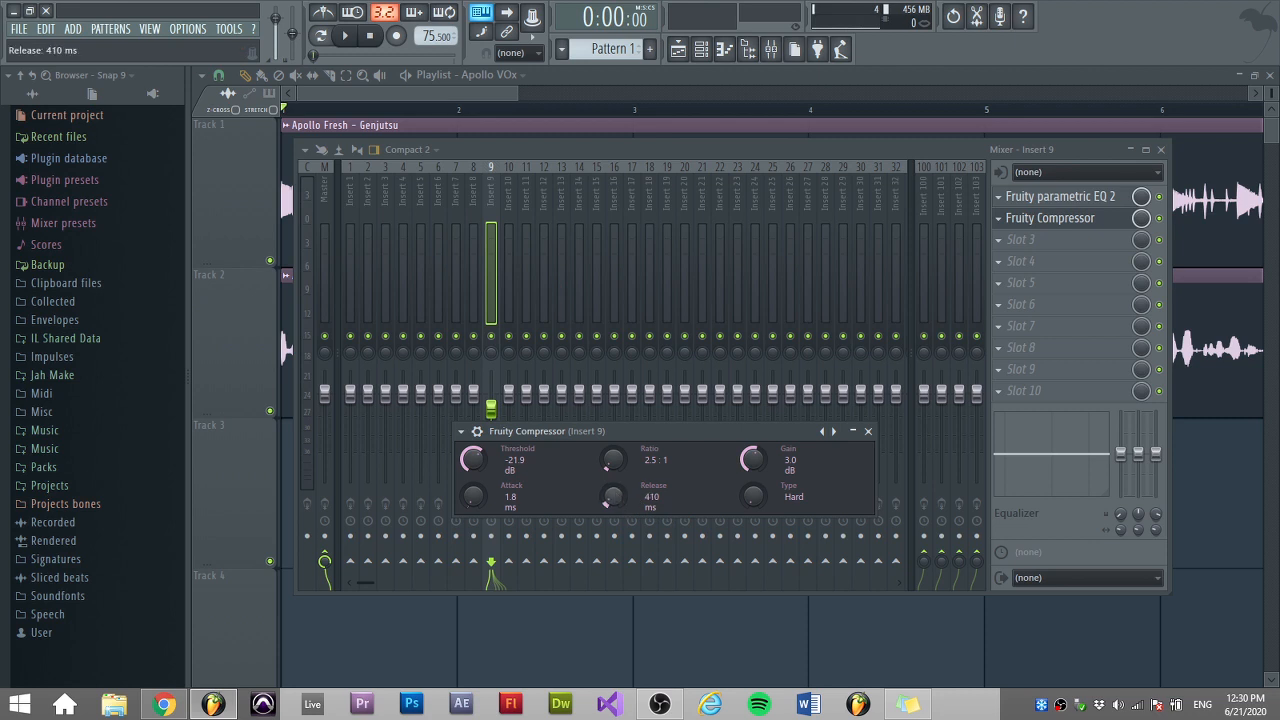
Play the song from the start, toggling the compressor's effect slot to compare the vocal with and without compression, and stop playback
{"action": "left_click", "coordinate": [345, 36]}
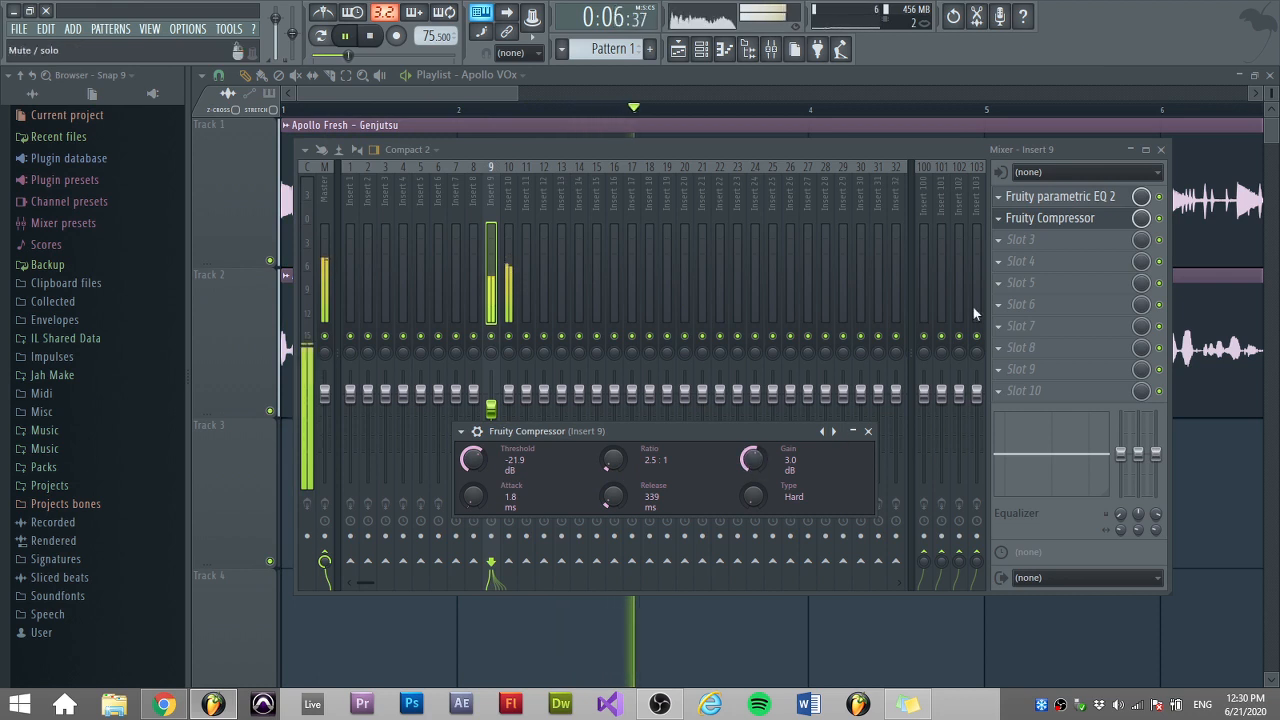
{"action": "left_click", "coordinate": [1160, 218]}
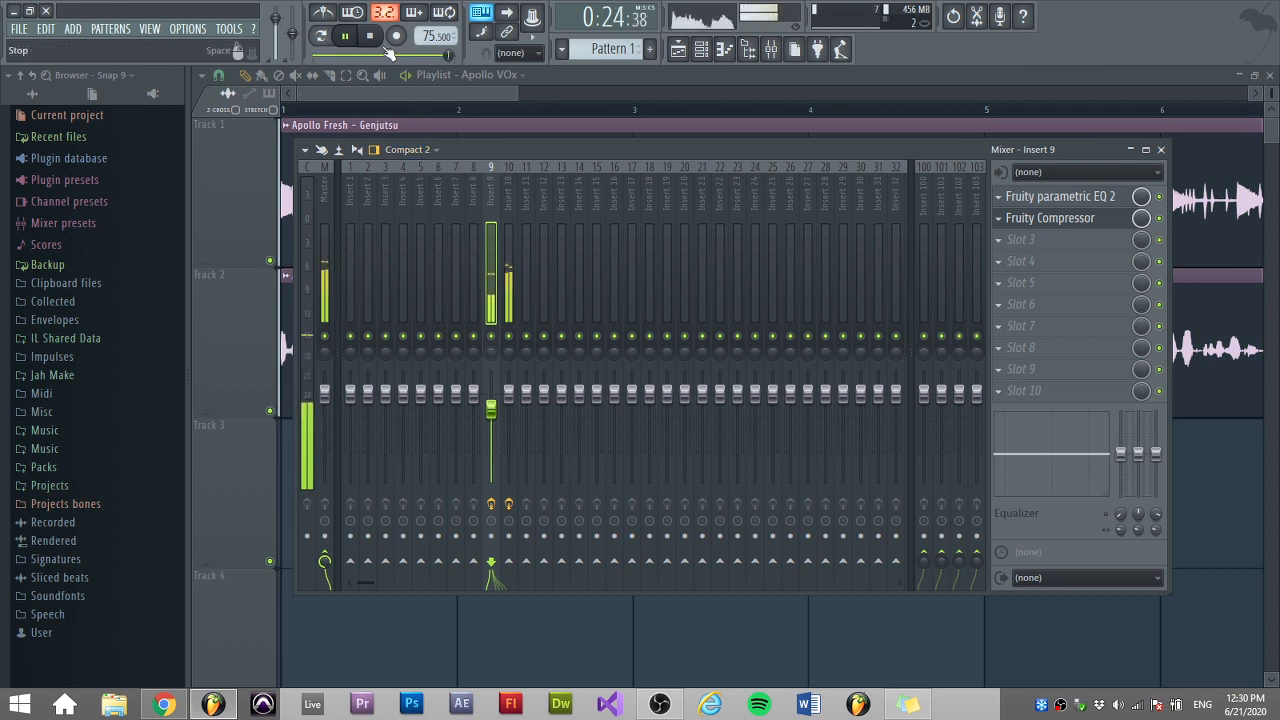
{"action": "left_click", "coordinate": [372, 37]}
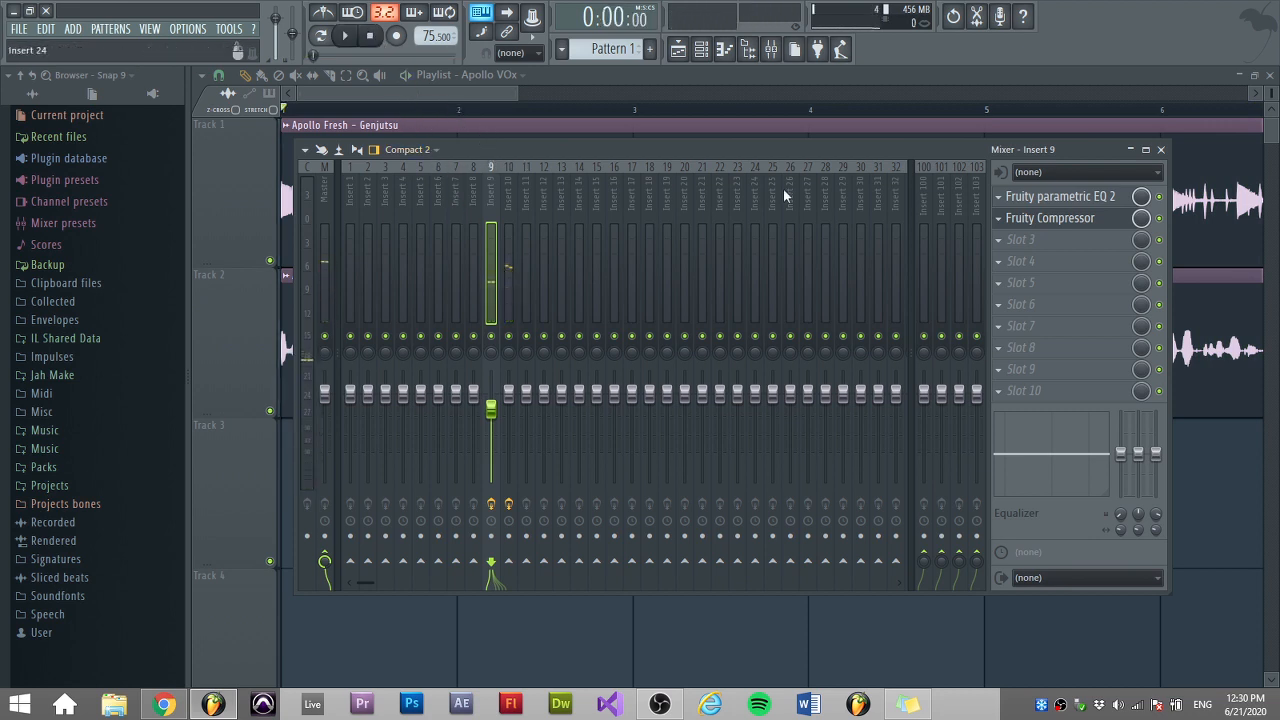
Reopen the Insert 9 compressor and close the mixer, leaving the compressor window over the empty playlist area below the Apollo VOx clip
{"action": "left_click", "coordinate": [1034, 222]}
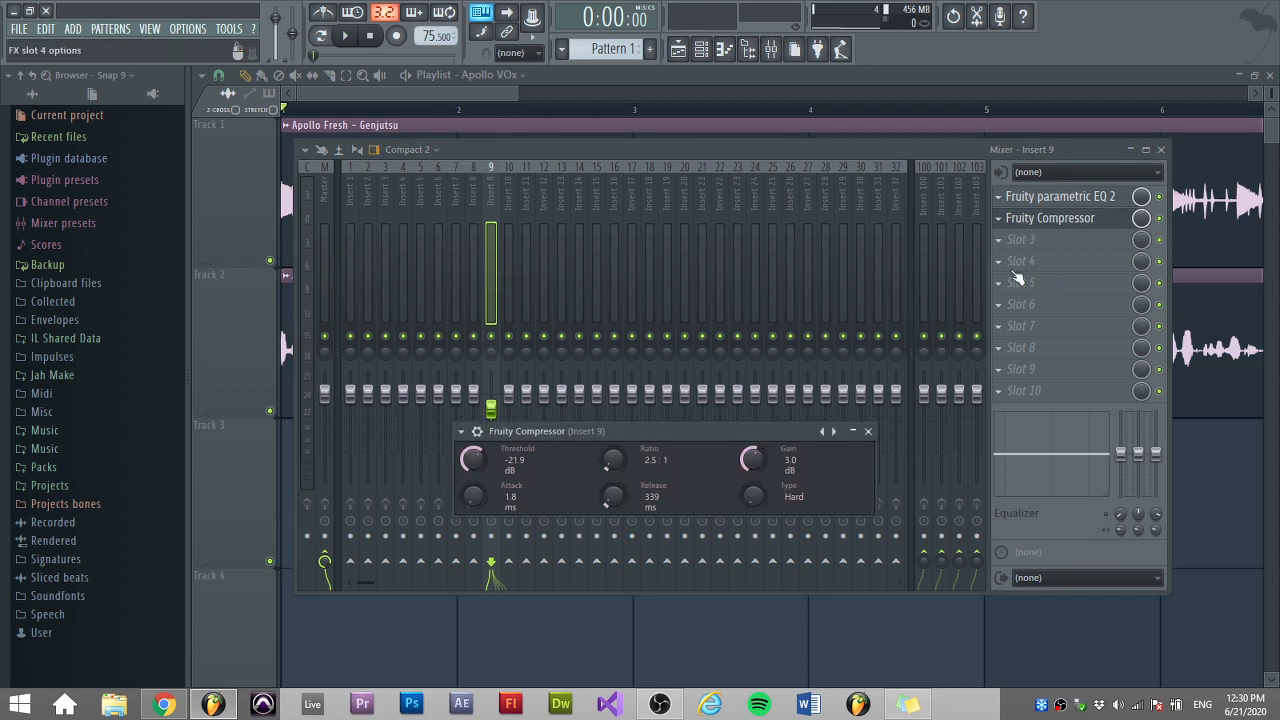
{"action": "left_click_drag", "start_coordinate": [740, 430], "coordinate": [701, 379]}
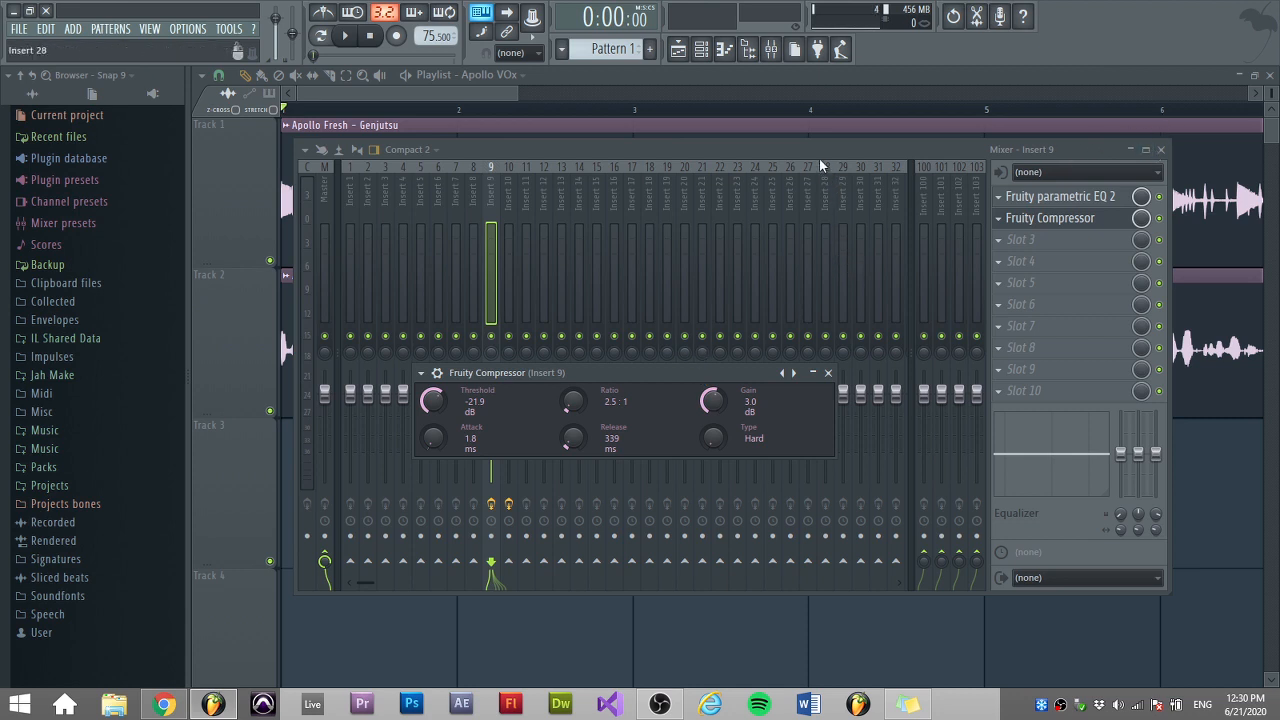
{"action": "left_click", "coordinate": [1163, 149]}
{"action": "left_click_drag", "start_coordinate": [702, 383], "coordinate": [731, 461]}
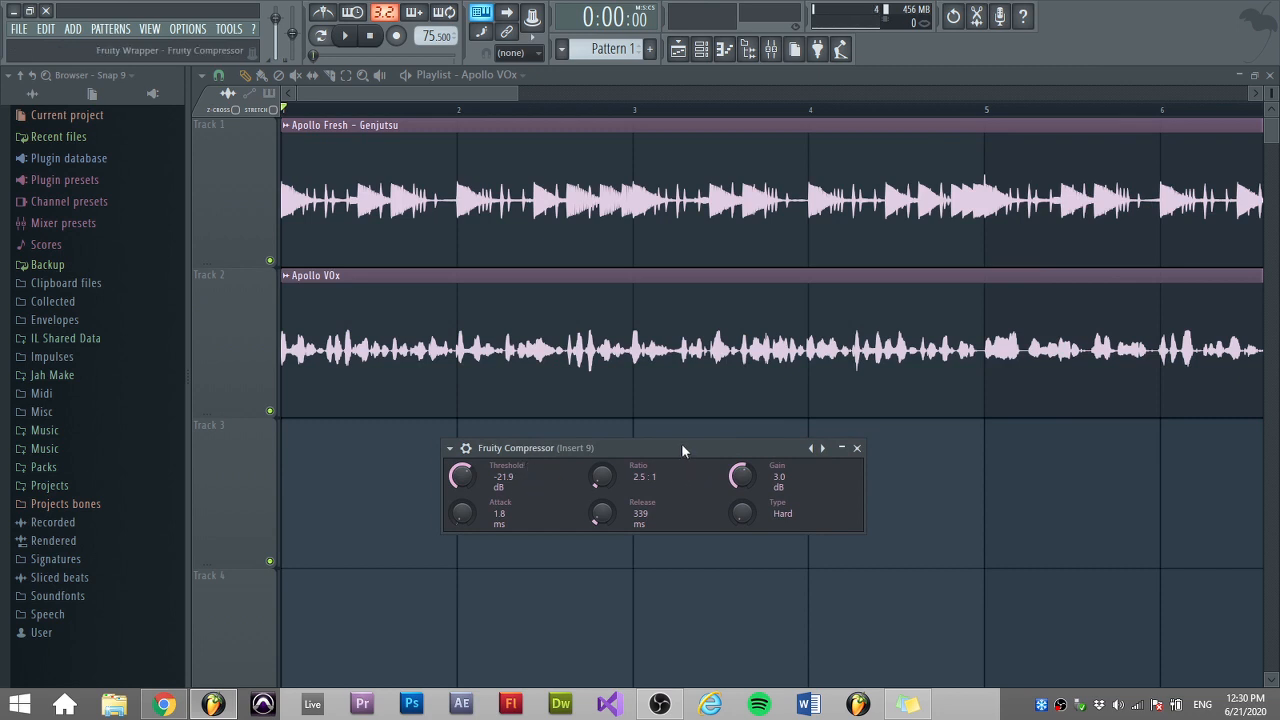
{"action": "left_click_drag", "start_coordinate": [681, 445], "coordinate": [649, 427]}
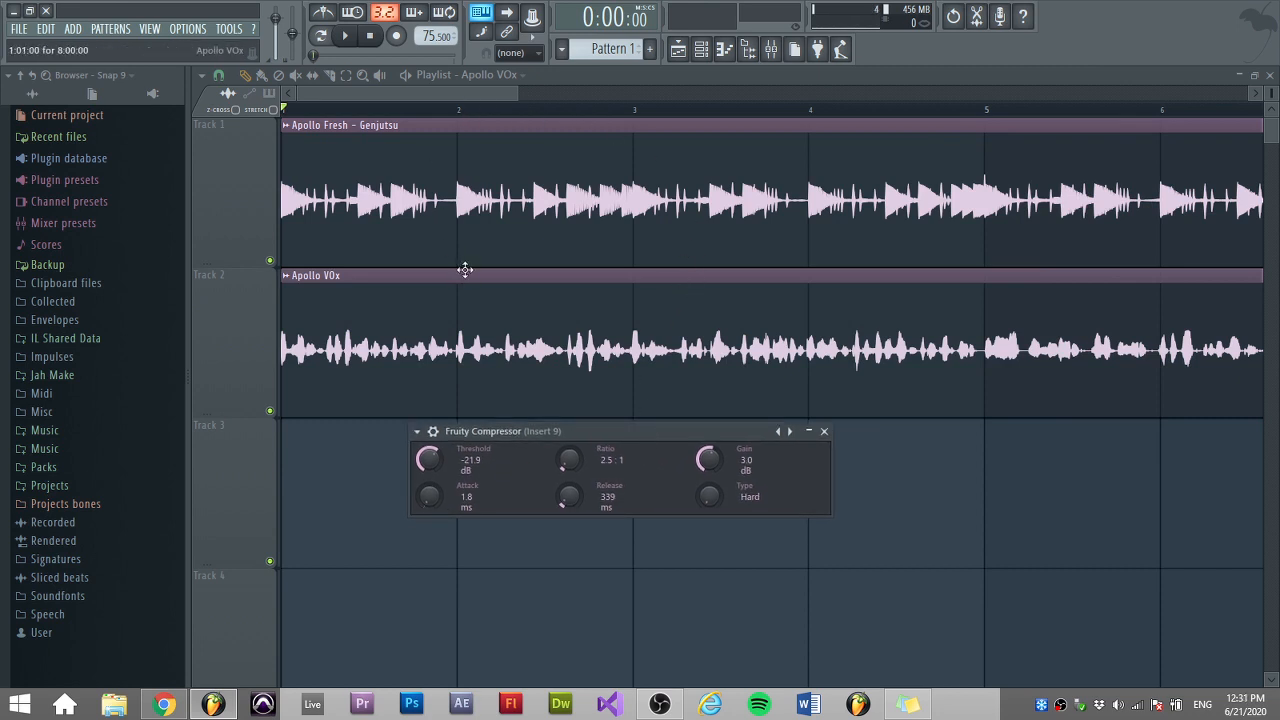
{"action": "left_click_drag", "start_coordinate": [490, 434], "coordinate": [522, 448]}
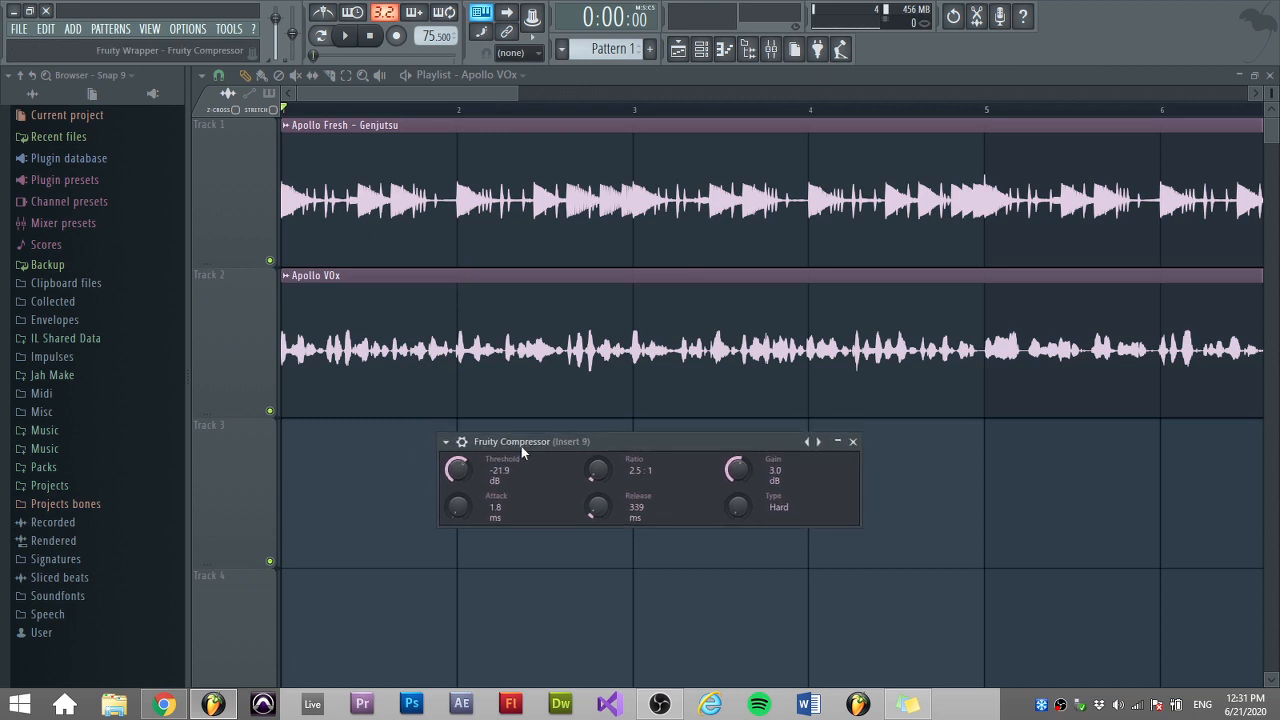